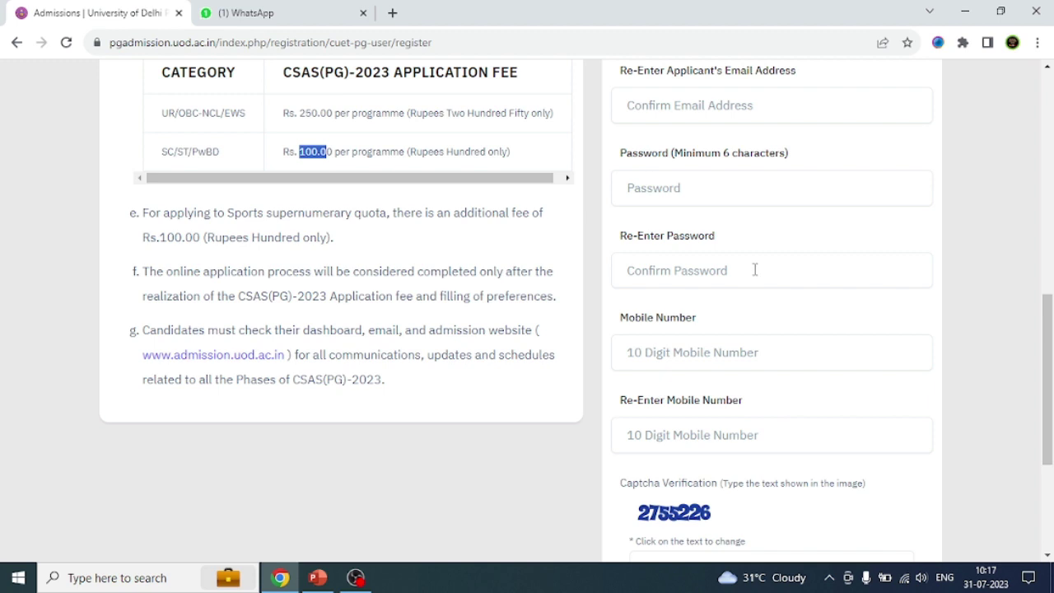
Look over the end of the registration form, then open the registered user login page and view its login fields.
scroll(754, 270, down, 1)
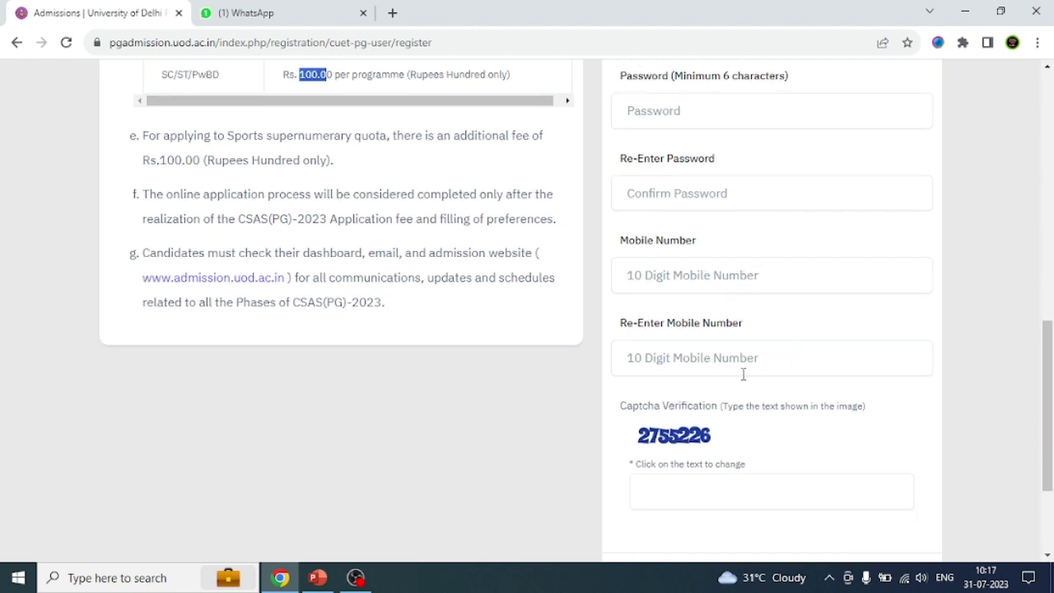
scroll(754, 497, down, 2)
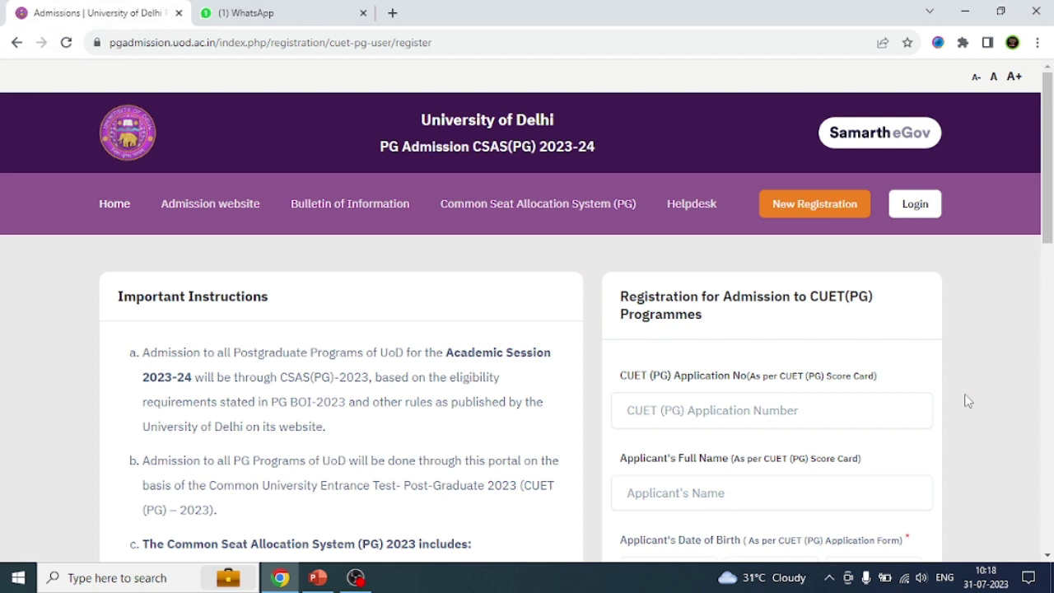
click(911, 206)
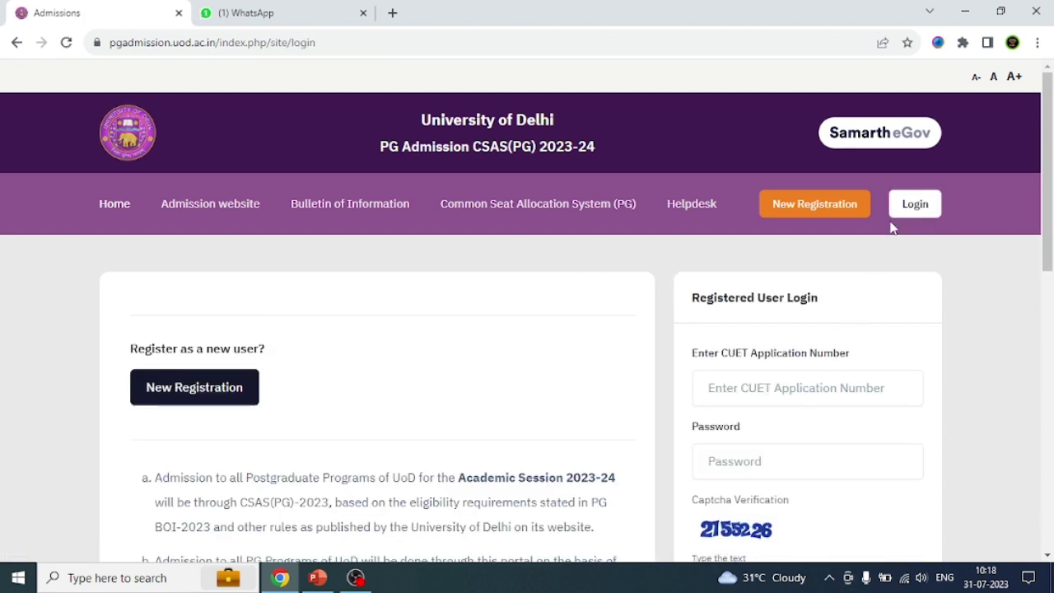
scroll(977, 342, down, 2)
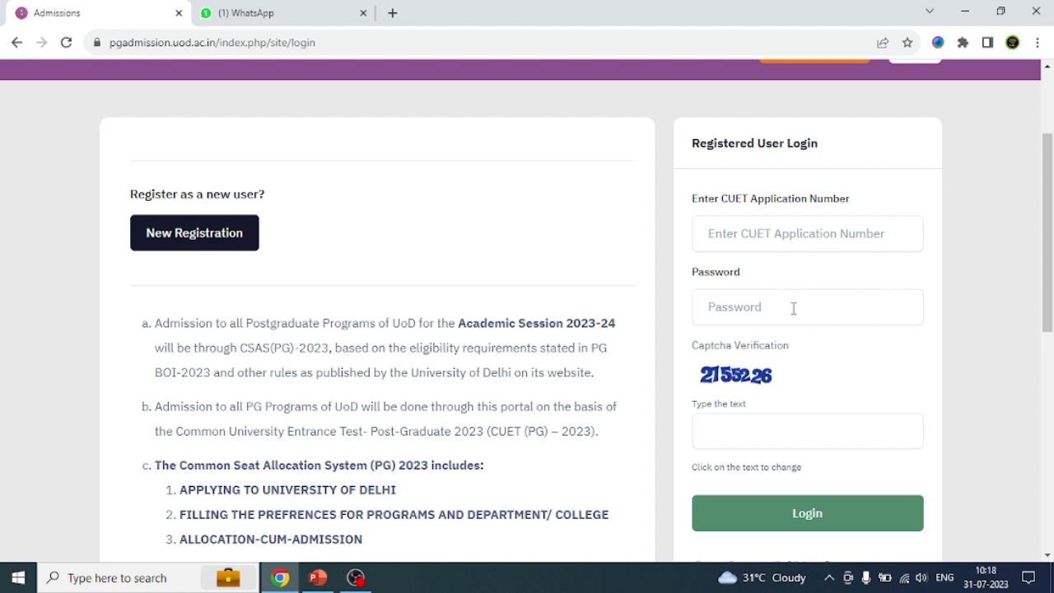
scroll(796, 443, down, 1)
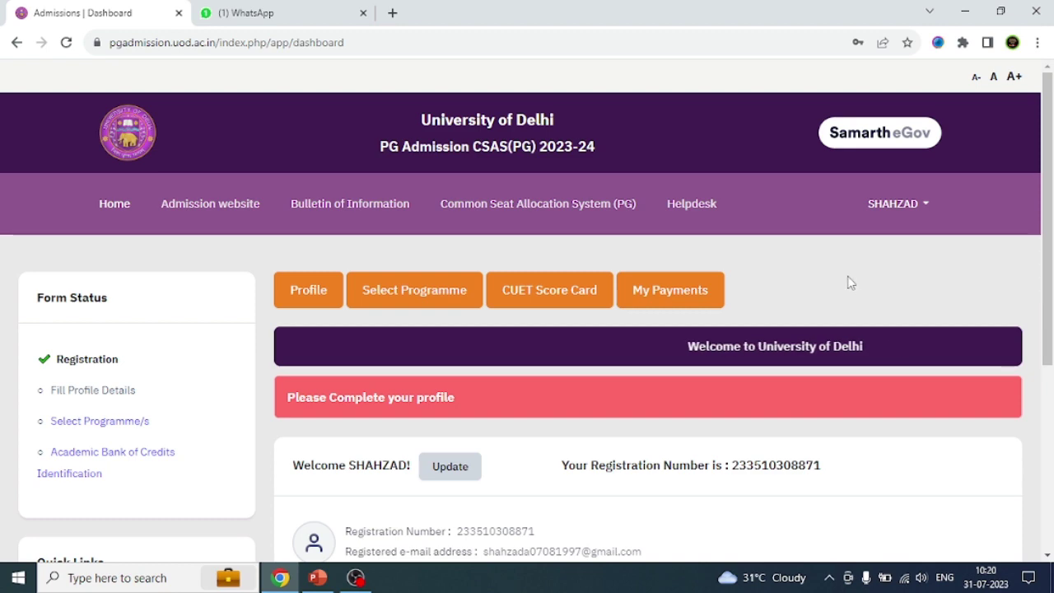
Review the application process on the dashboard and open the applicant's profile form.
scroll(848, 283, down, 4)
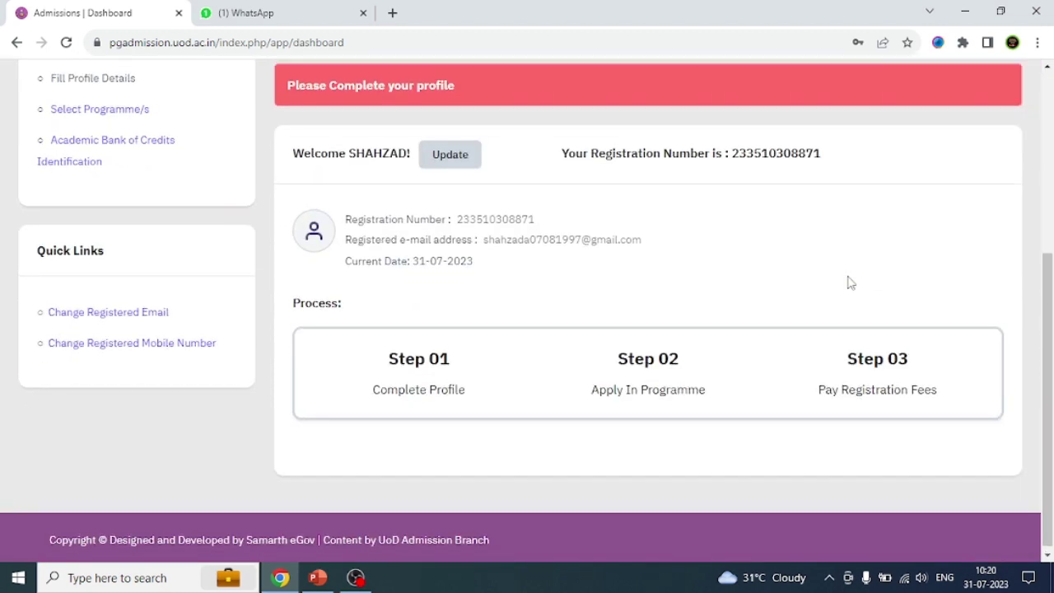
scroll(848, 283, up, 4)
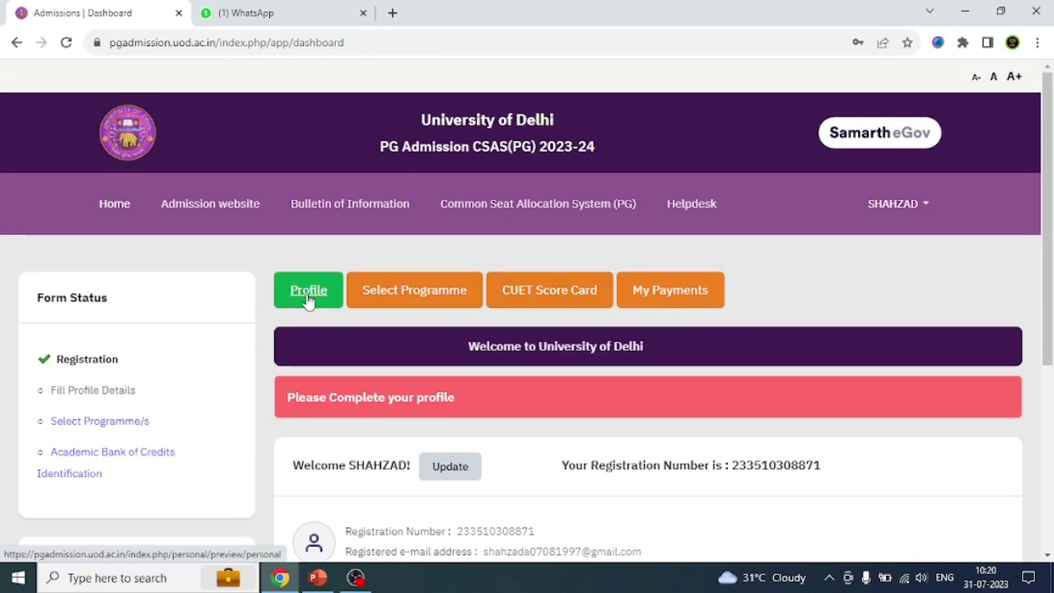
click(305, 302)
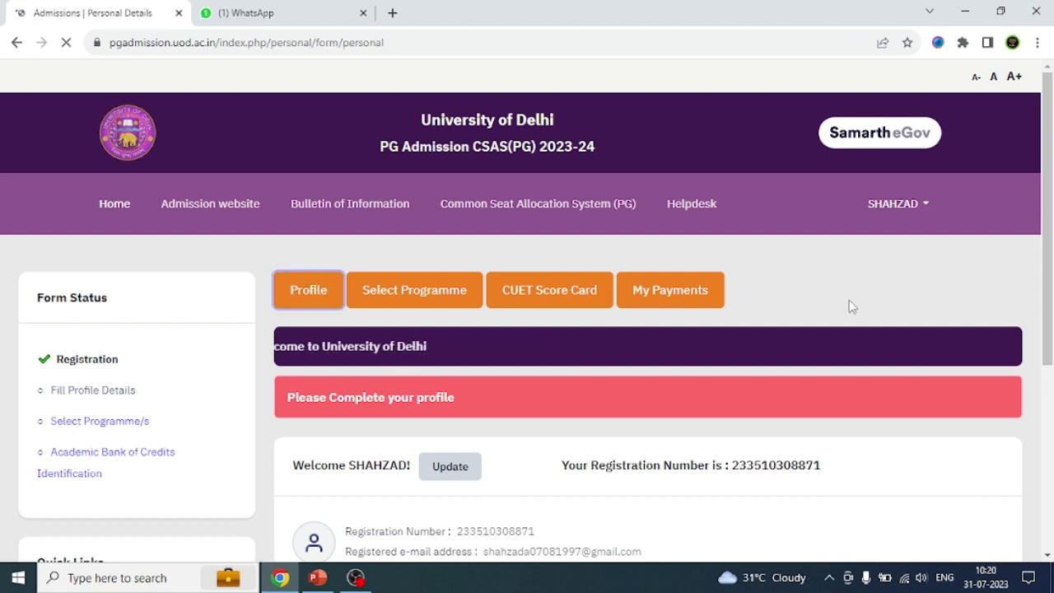
Examine the applicant and category certificate fields in the personal details, including the calendar for the certificate issuing date.
scroll(849, 301, down, 1)
scroll(850, 304, down, 2)
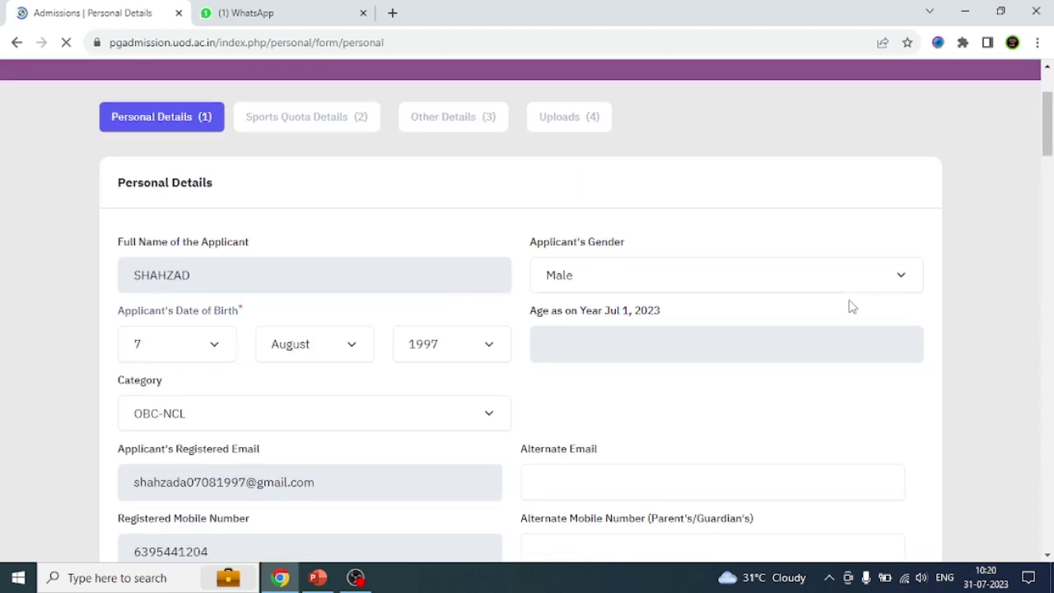
scroll(642, 271, down, 1)
scroll(741, 206, down, 2)
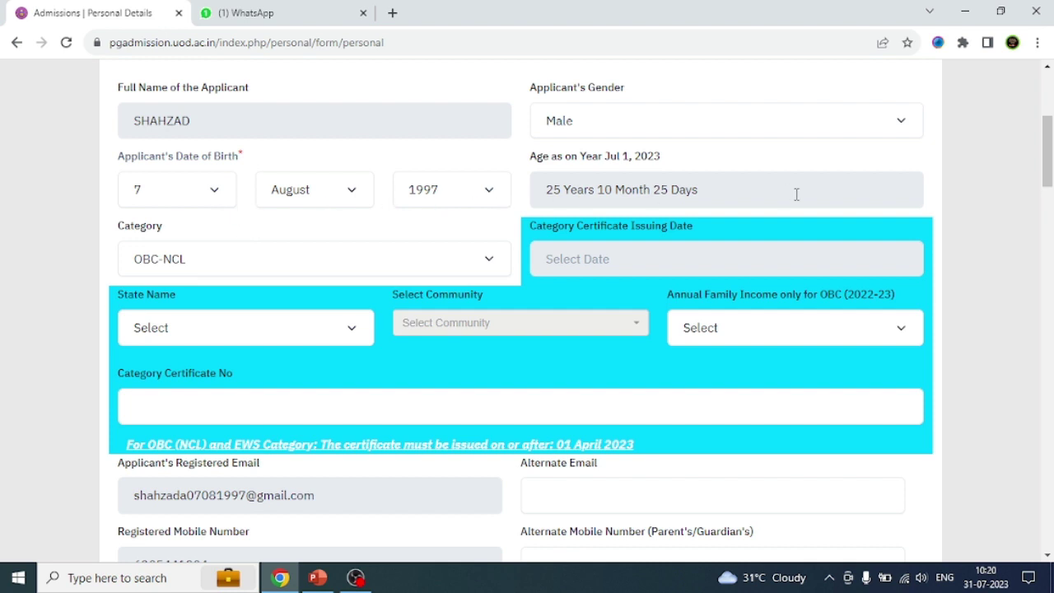
scroll(796, 195, down, 1)
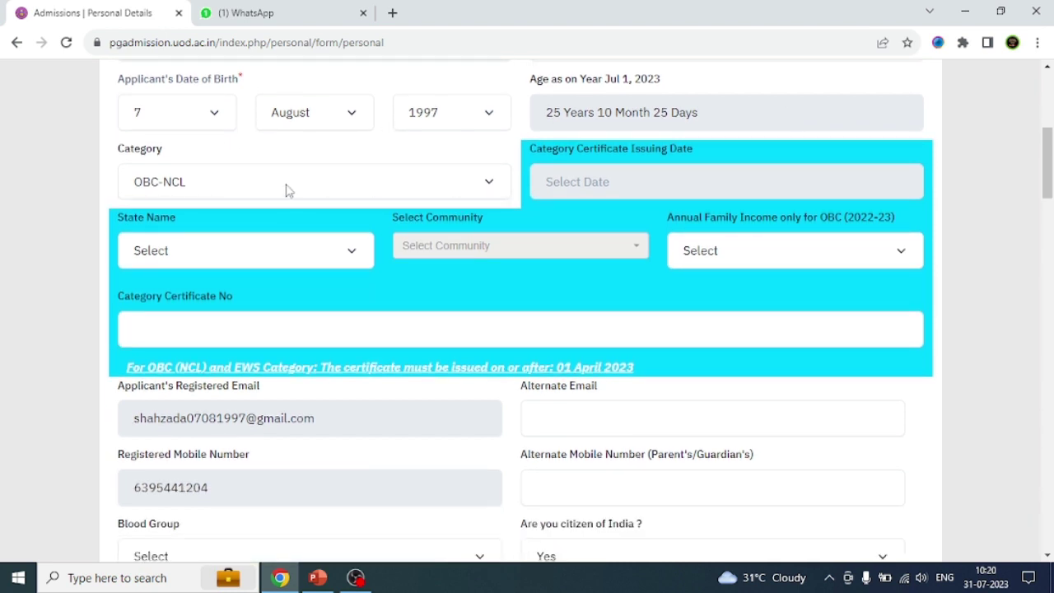
click(679, 182)
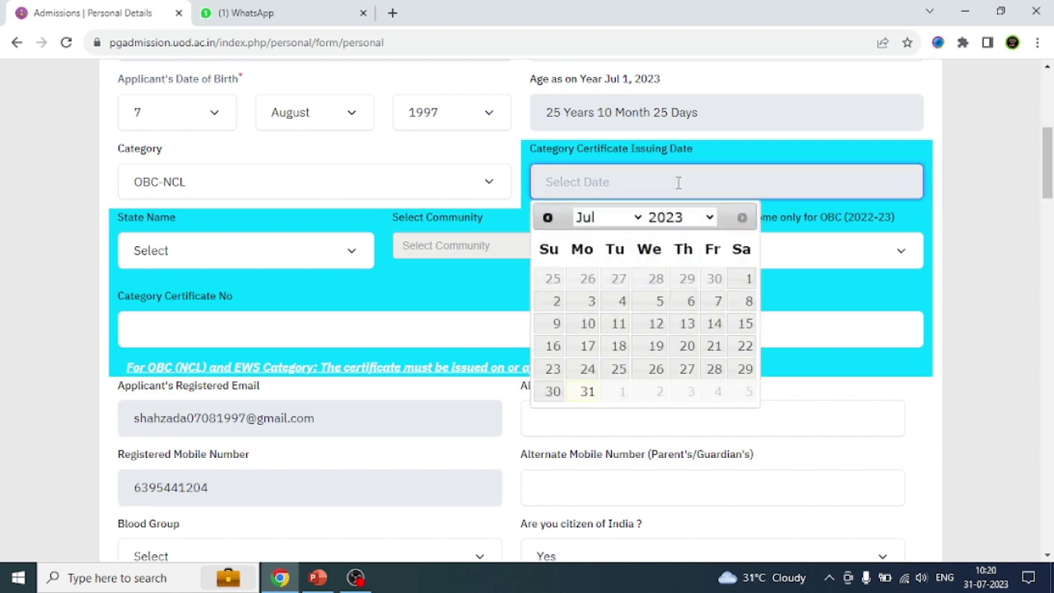
click(404, 297)
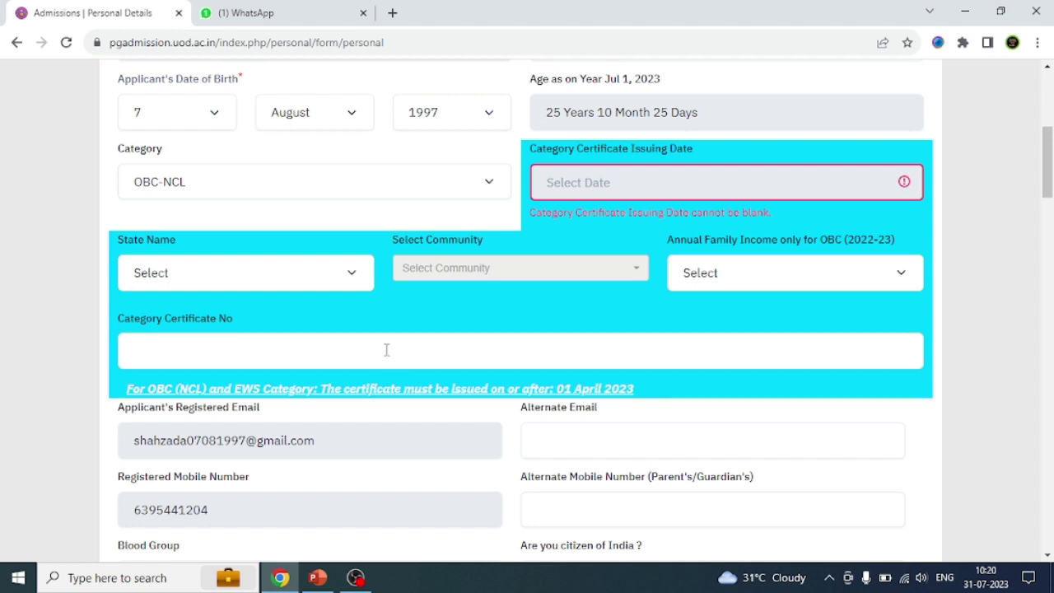
Examine the contact, blood group, citizenship, religion, orphan, domicile and mother tongue fields, and the question about having studied at University of Delhi.
scroll(386, 350, down, 1)
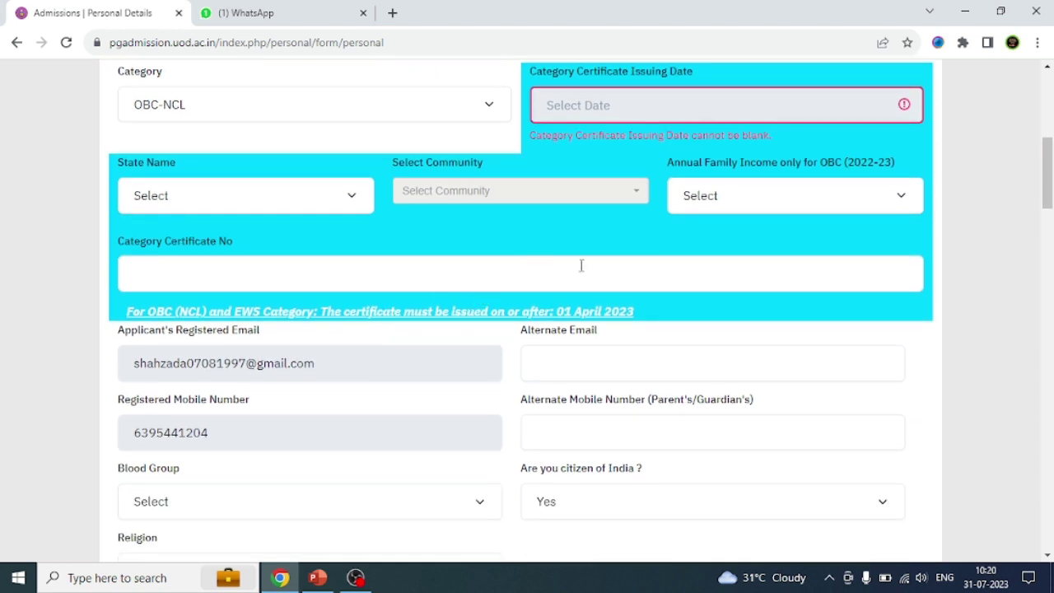
scroll(760, 273, down, 2)
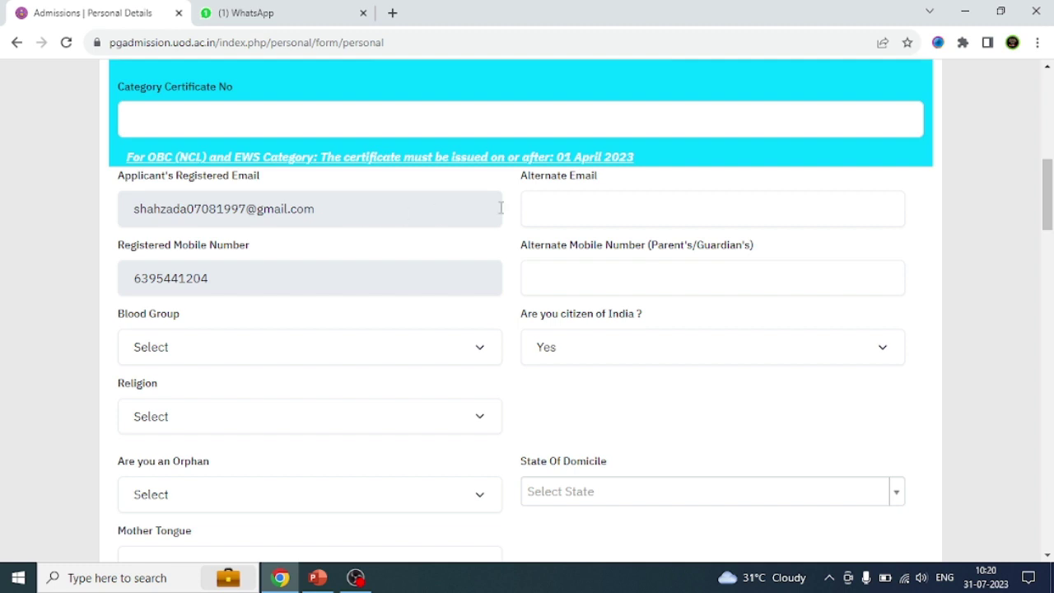
scroll(542, 206, down, 1)
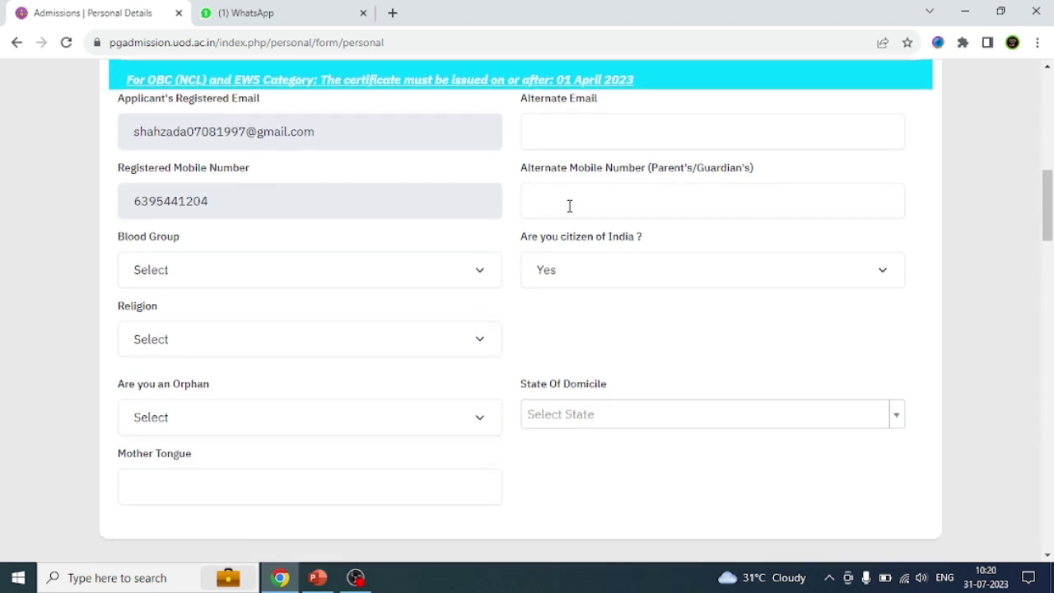
scroll(712, 203, down, 1)
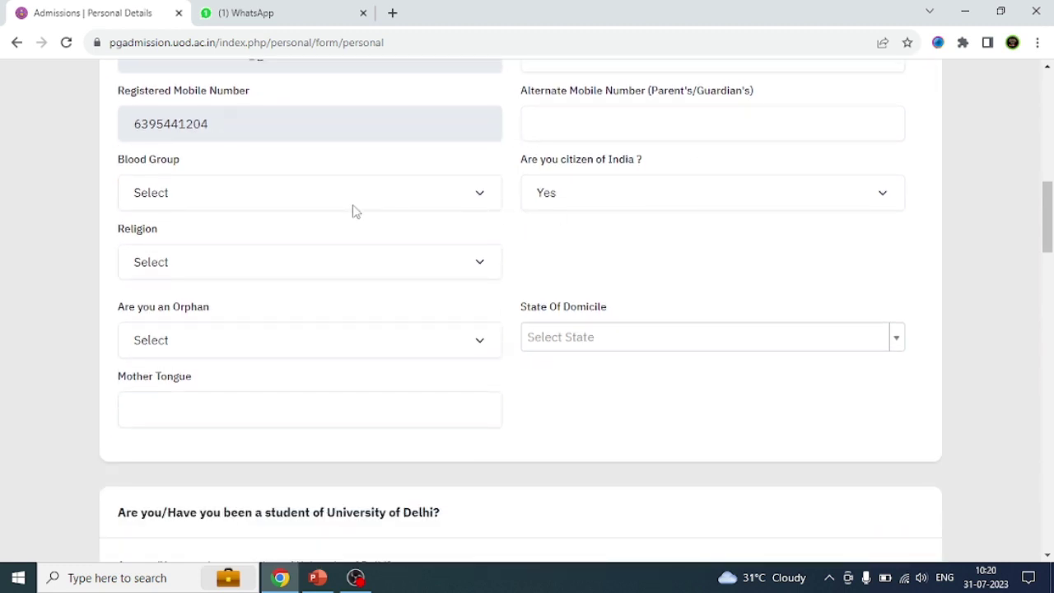
scroll(815, 219, down, 1)
scroll(636, 221, down, 1)
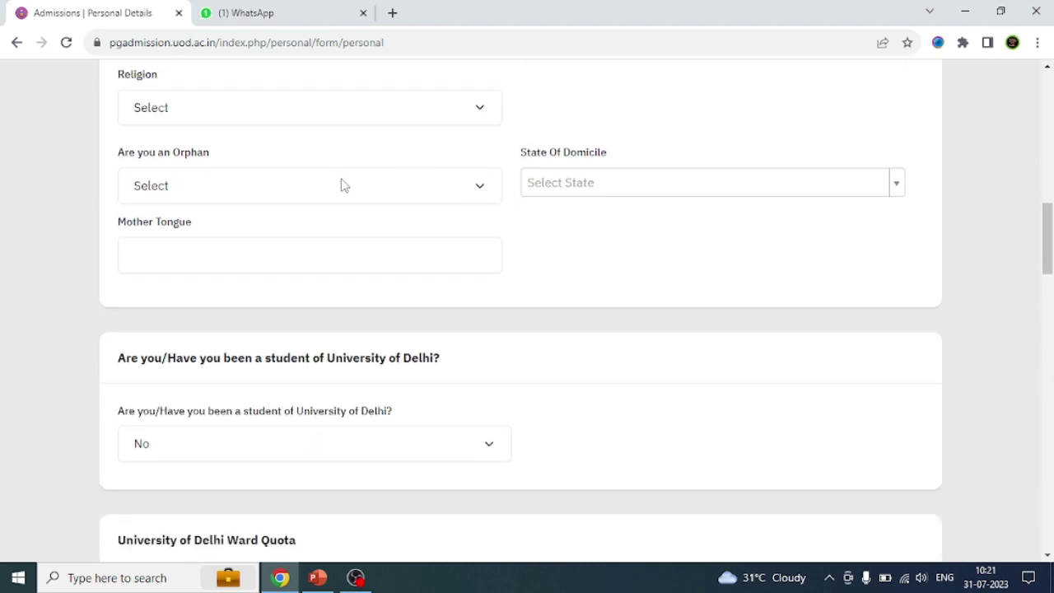
scroll(630, 256, down, 1)
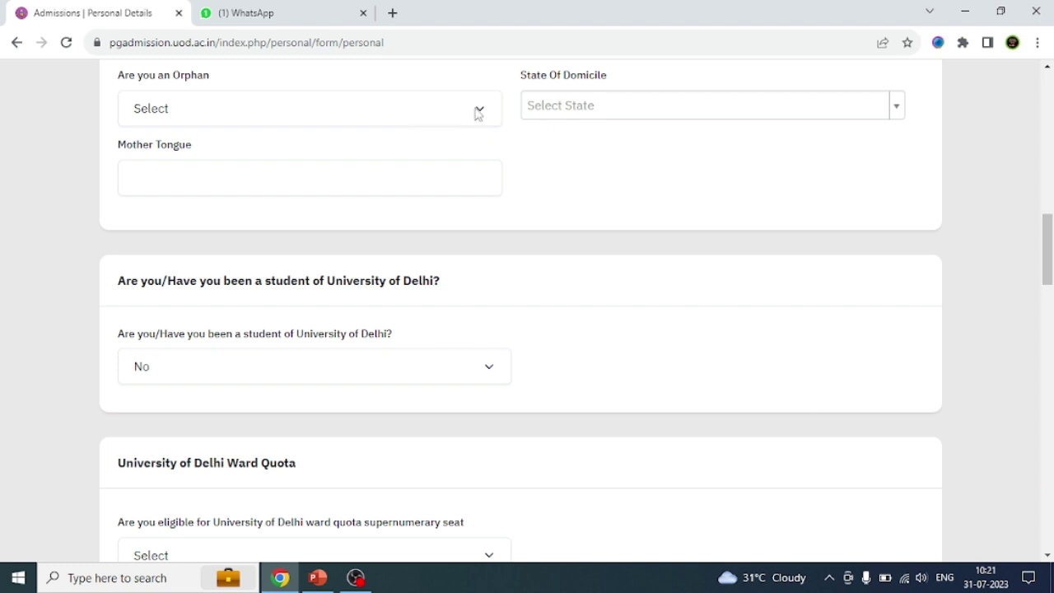
scroll(449, 174, down, 1)
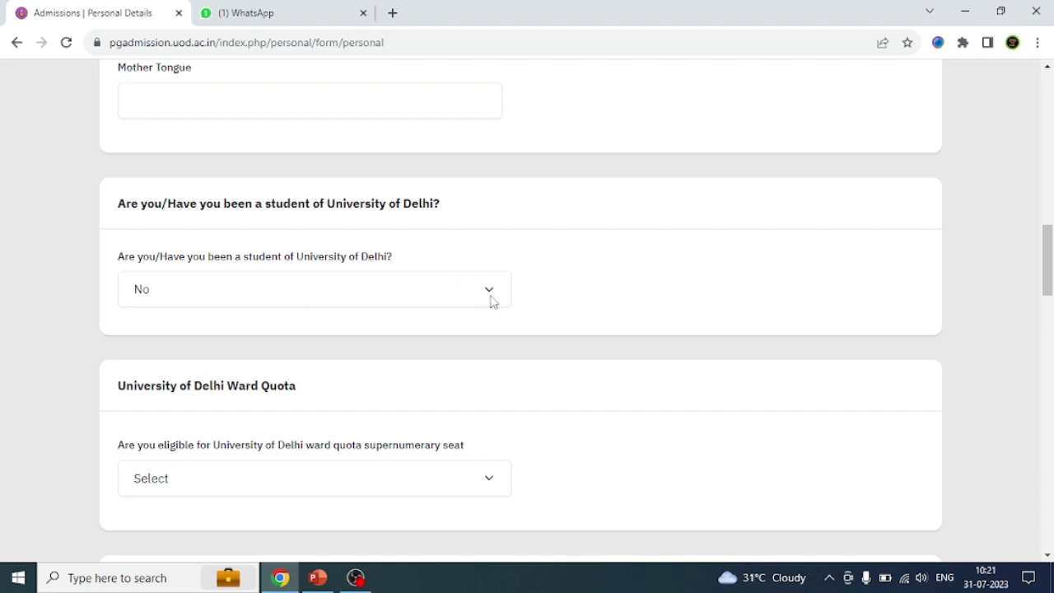
Examine the University of Delhi ward quota, family details and other category/quota sections of the personal form.
scroll(492, 300, down, 2)
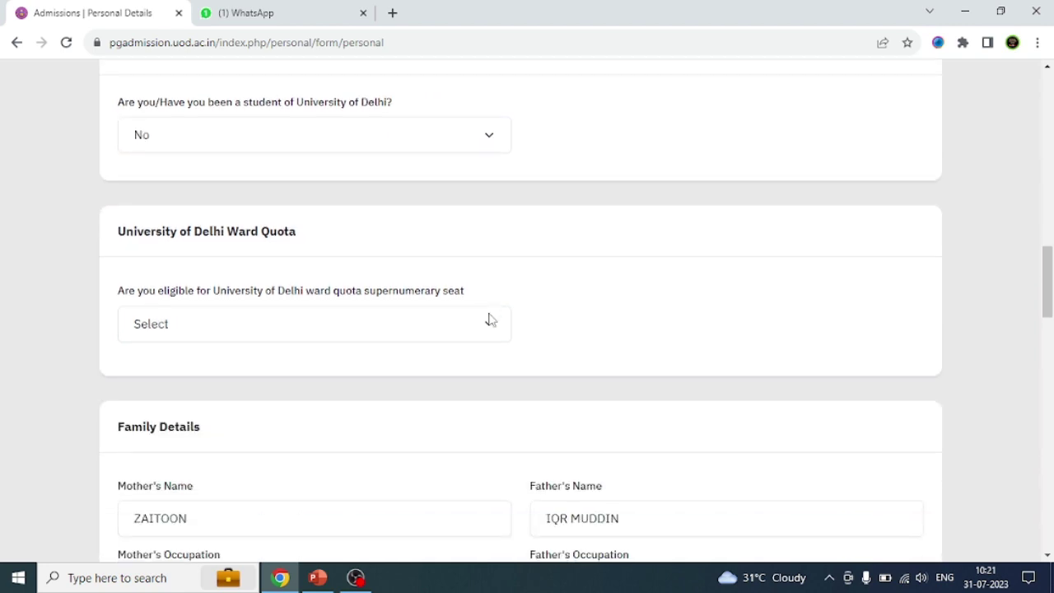
scroll(489, 318, down, 1)
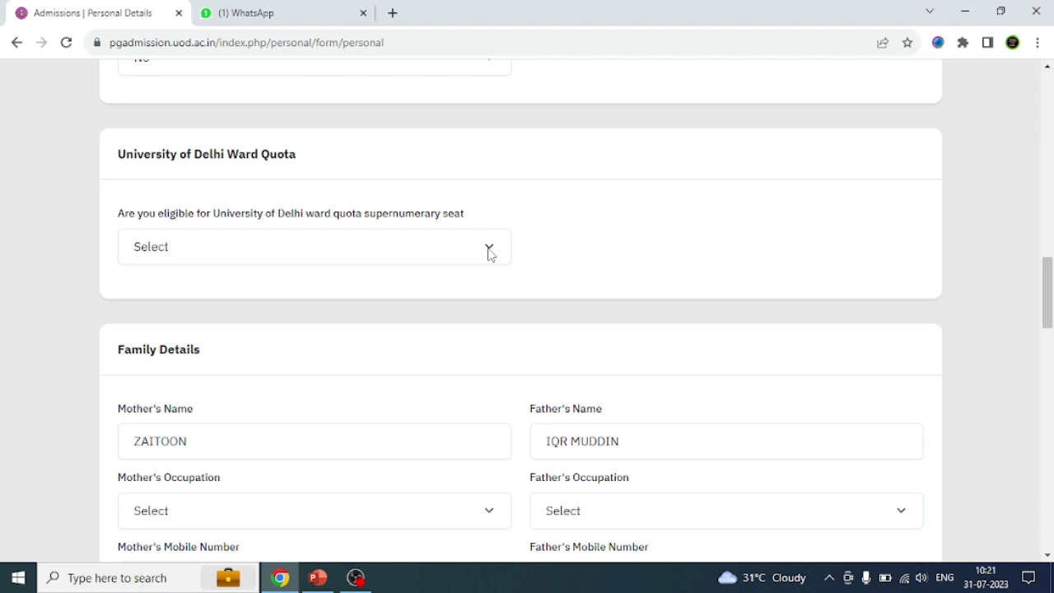
scroll(489, 253, down, 2)
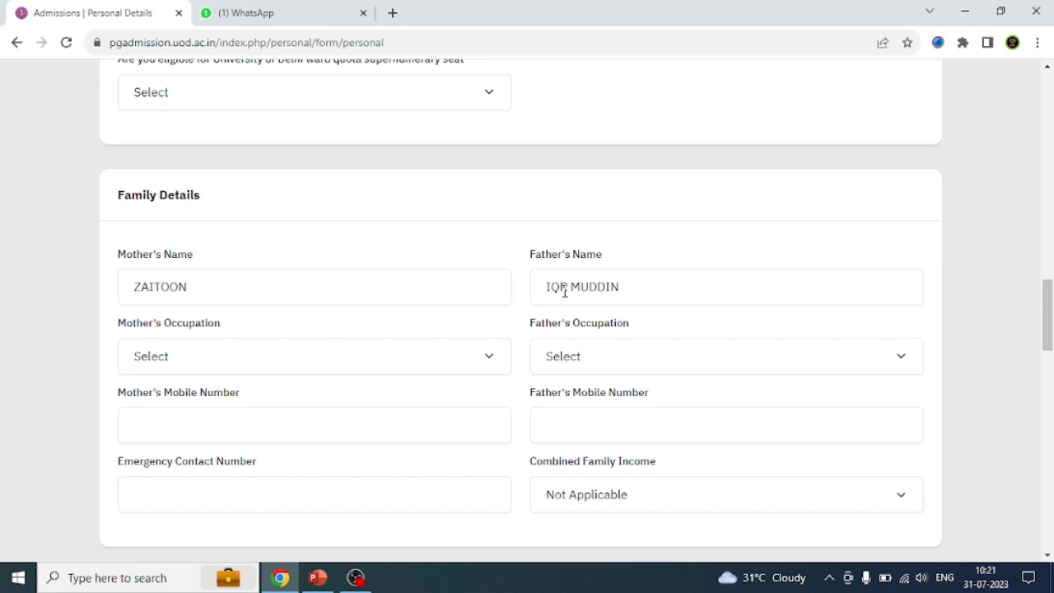
scroll(675, 332, down, 1)
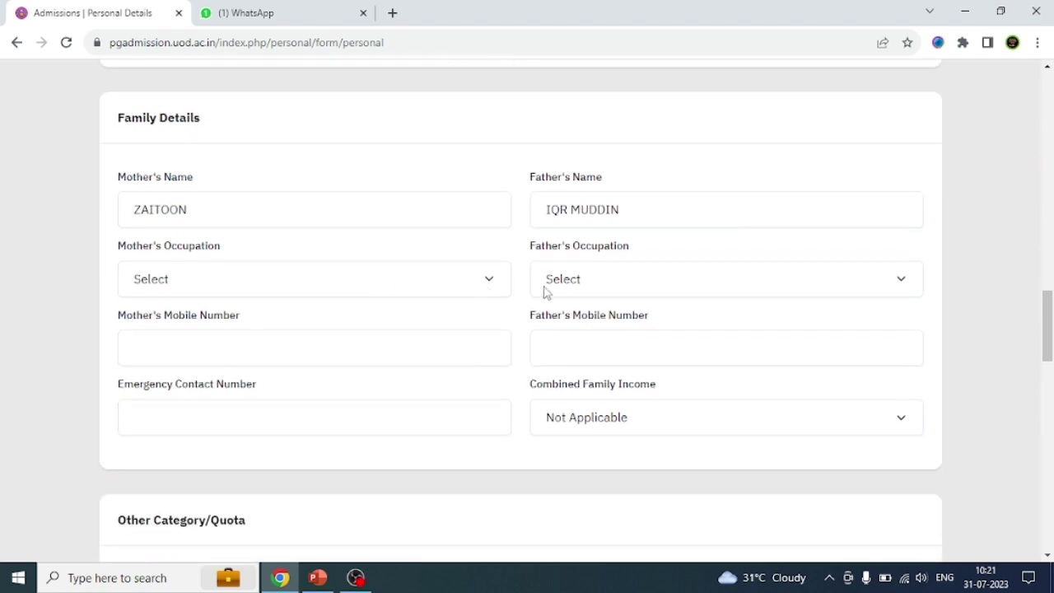
scroll(746, 294, down, 2)
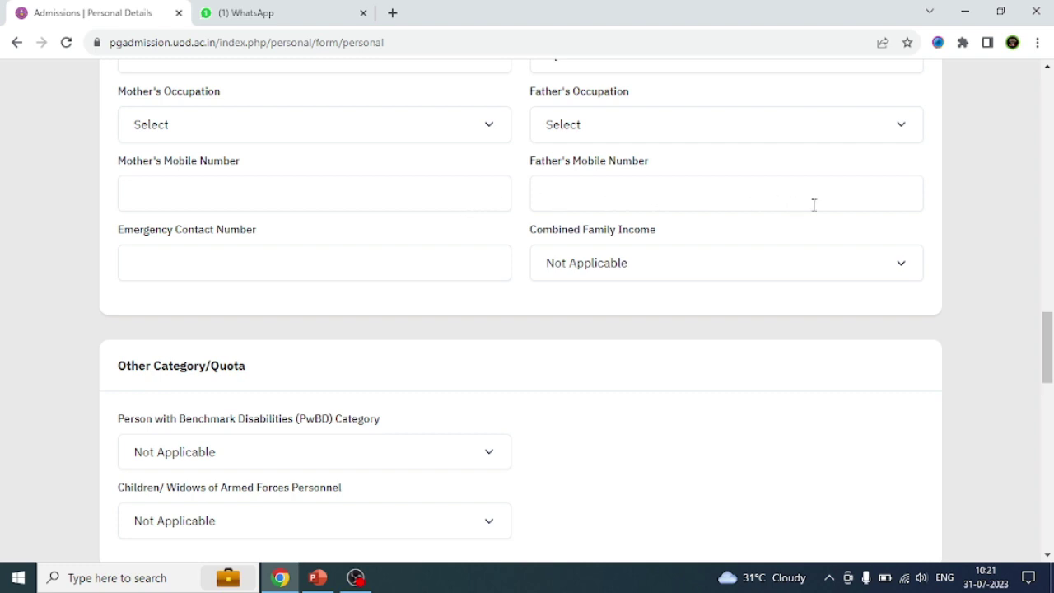
scroll(814, 205, down, 1)
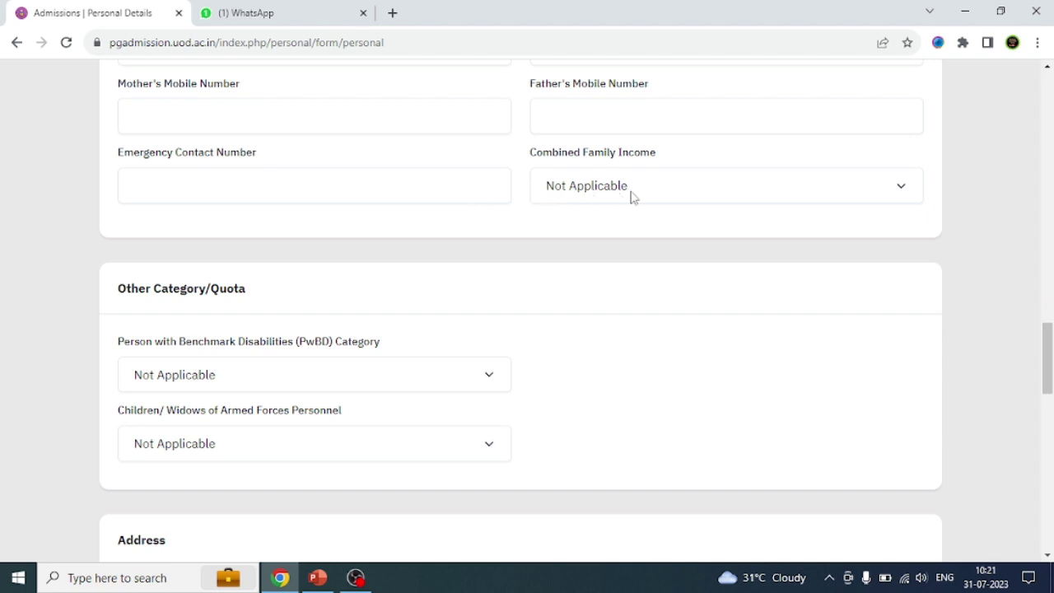
scroll(762, 186, down, 1)
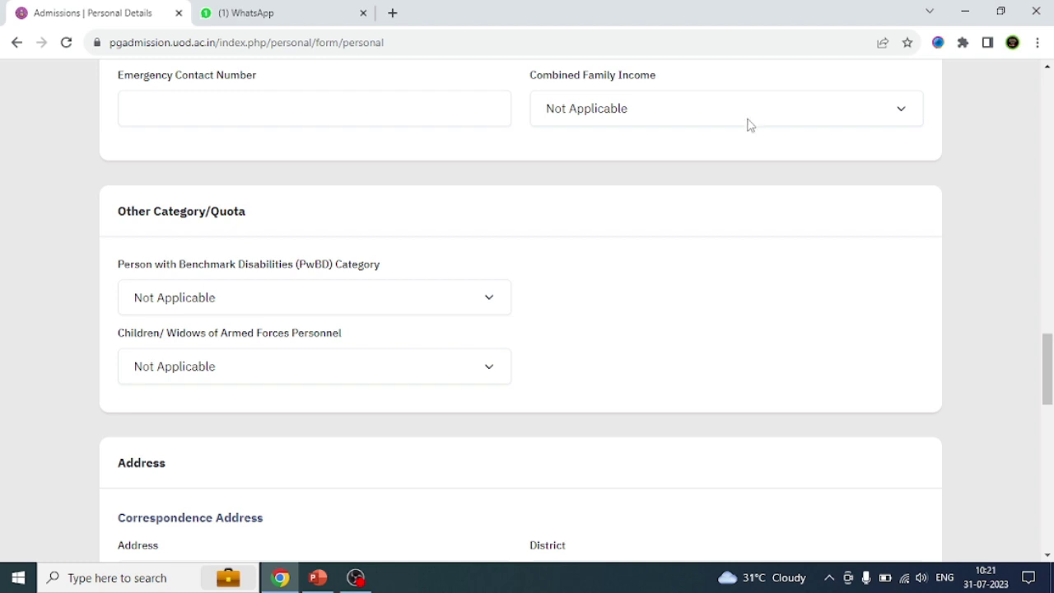
scroll(466, 292, down, 1)
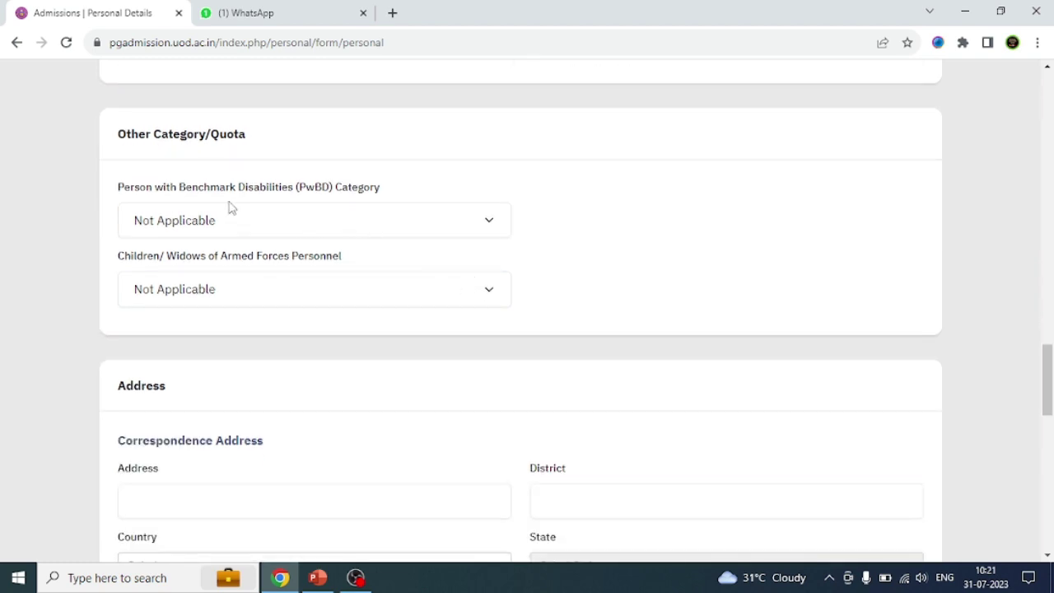
scroll(191, 202, down, 1)
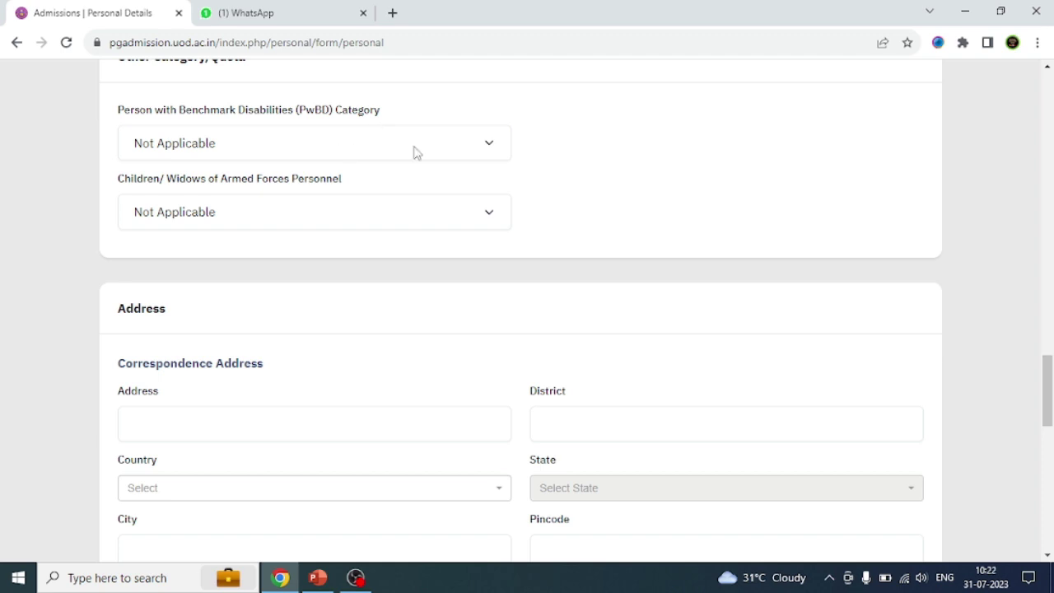
Examine the correspondence and permanent address fields and the bank details for refund at the end of the form.
scroll(401, 278, down, 2)
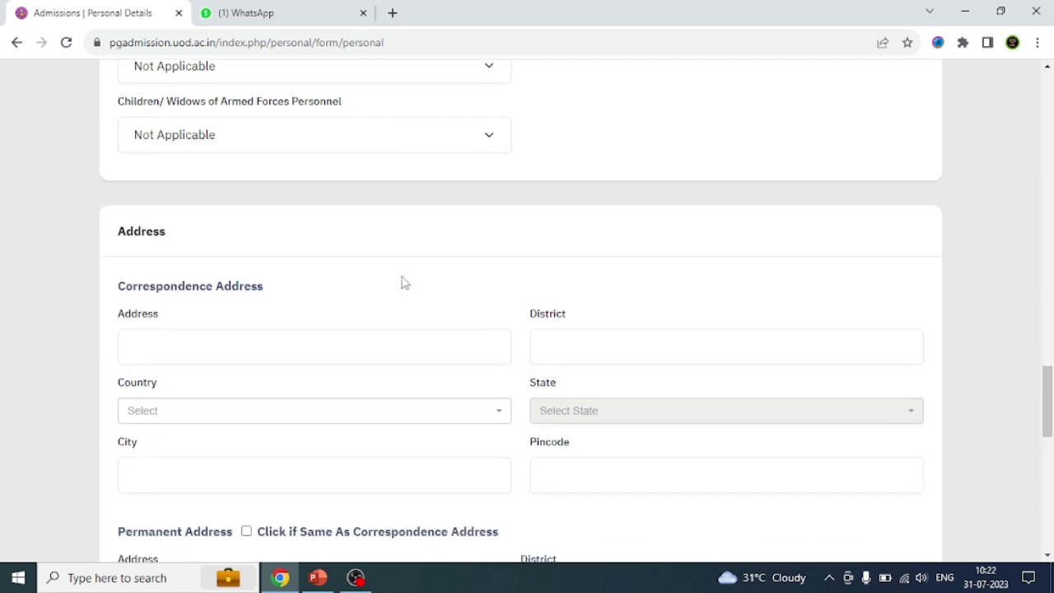
scroll(247, 223, down, 3)
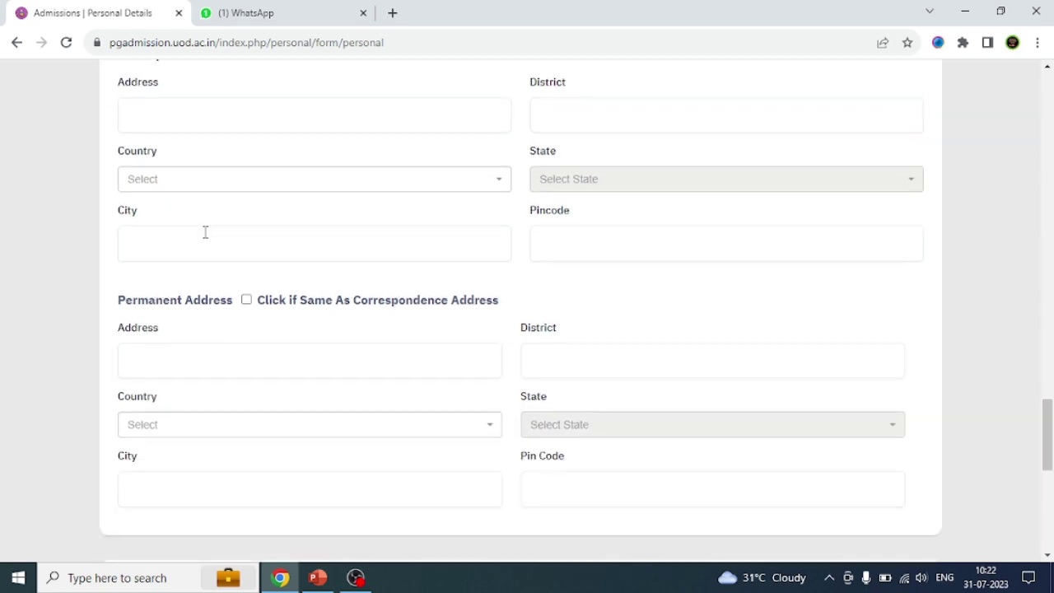
scroll(371, 215, up, 1)
scroll(363, 169, up, 1)
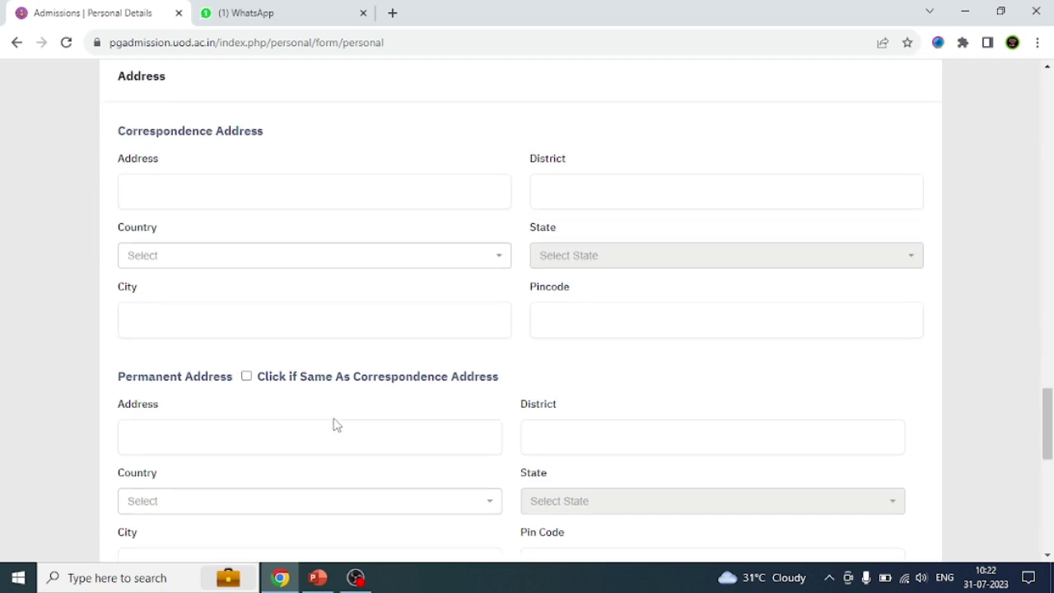
scroll(332, 423, down, 2)
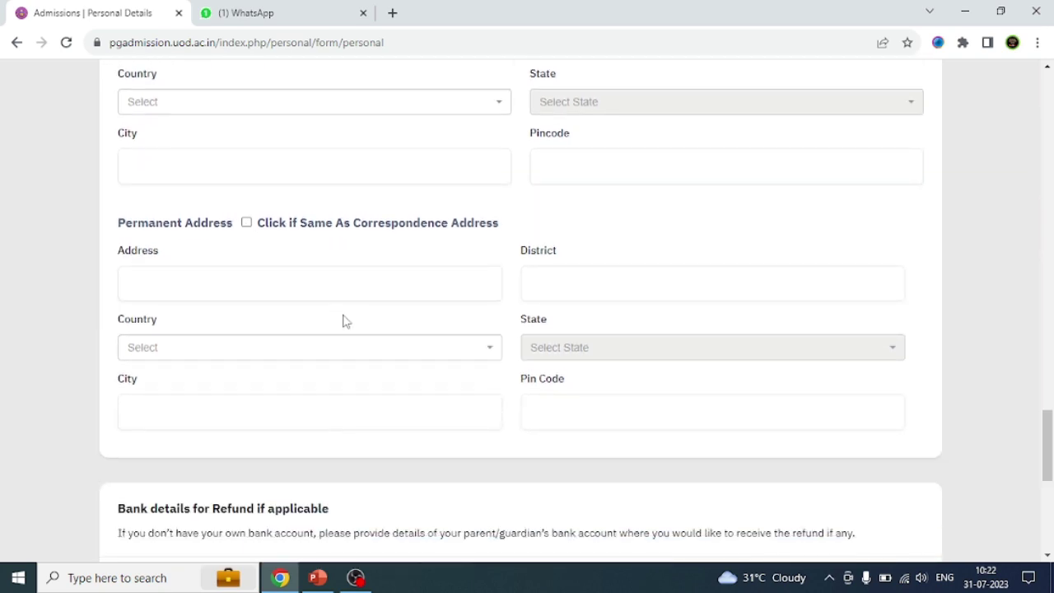
scroll(433, 419, down, 2)
scroll(497, 309, down, 3)
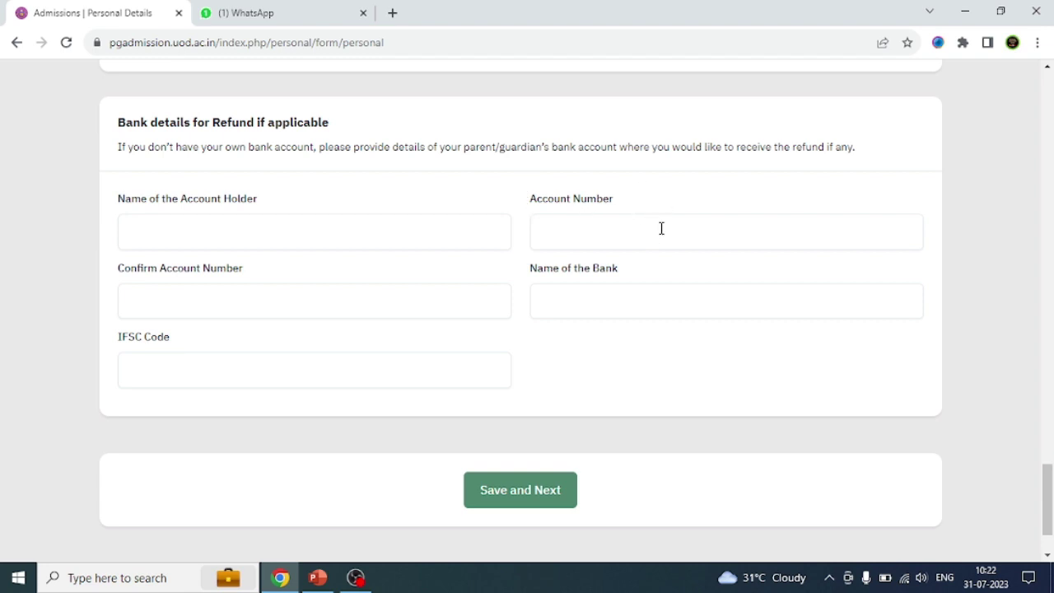
scroll(720, 205, down, 1)
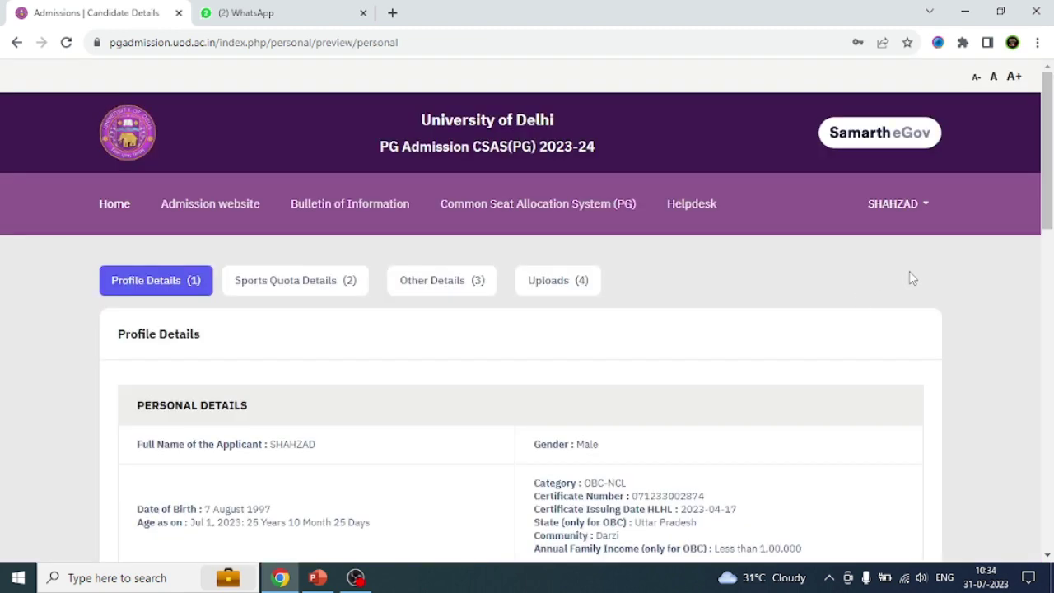
Review the saved profile details through to the address section and proceed to the sports quota details.
scroll(909, 272, down, 6)
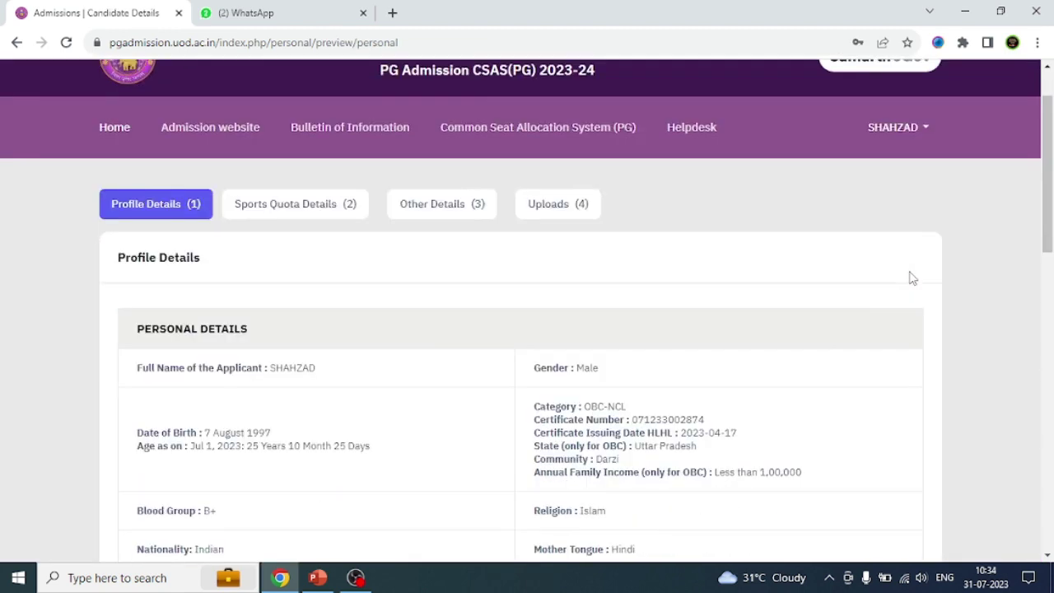
scroll(911, 279, down, 5)
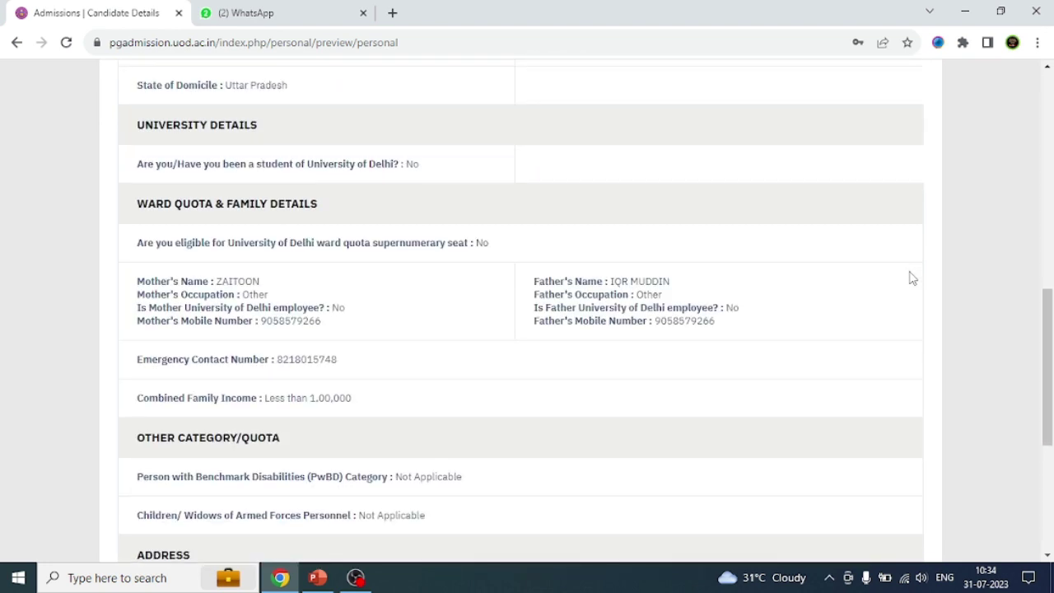
scroll(865, 255, down, 1)
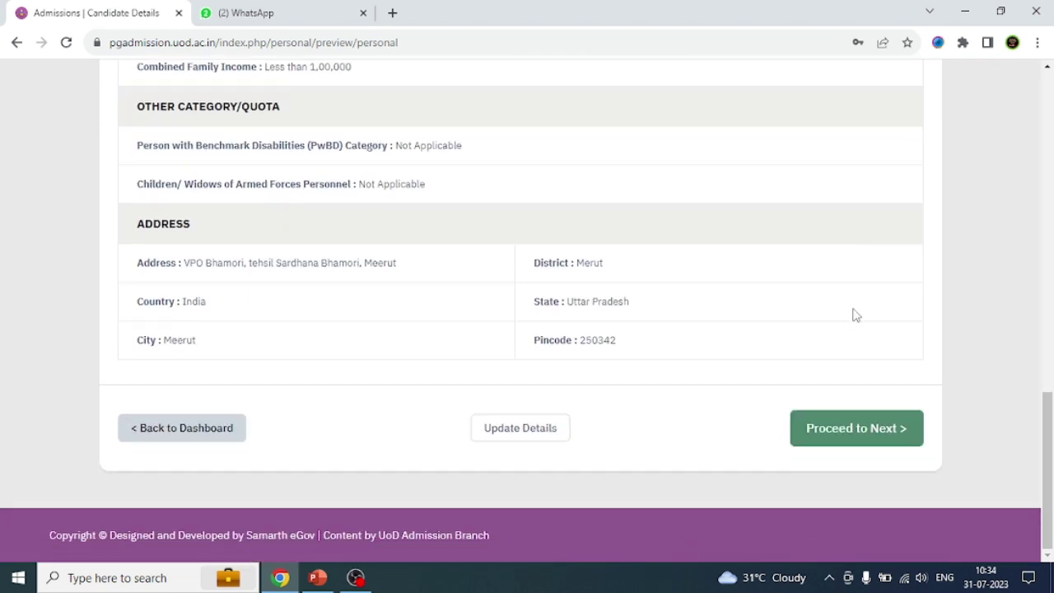
click(865, 435)
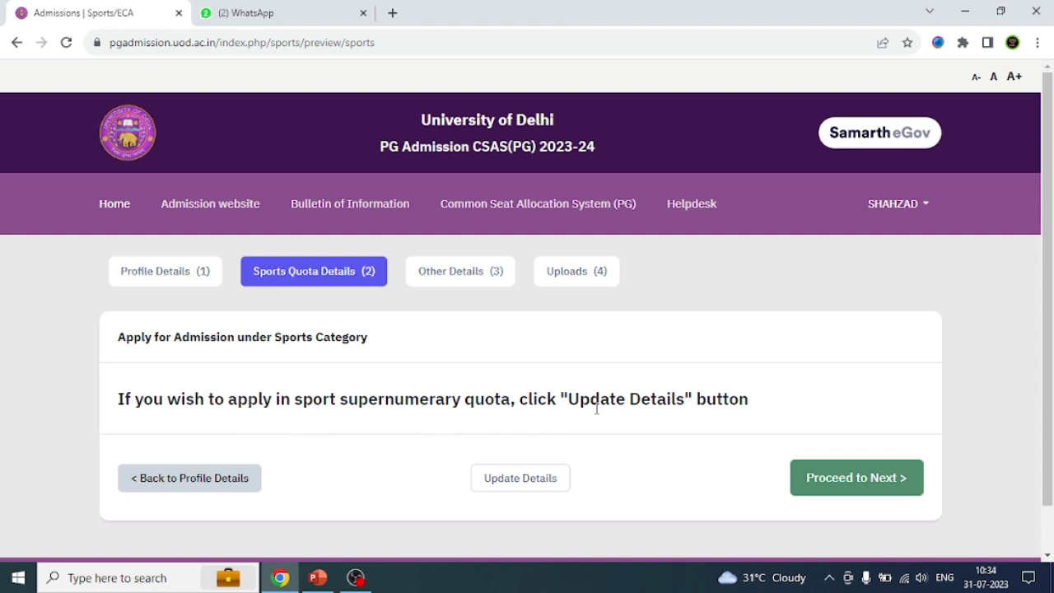
Open the sports quota details for updating and examine the certificate notes and the answers offered for applying under the sports category.
scroll(759, 425, down, 1)
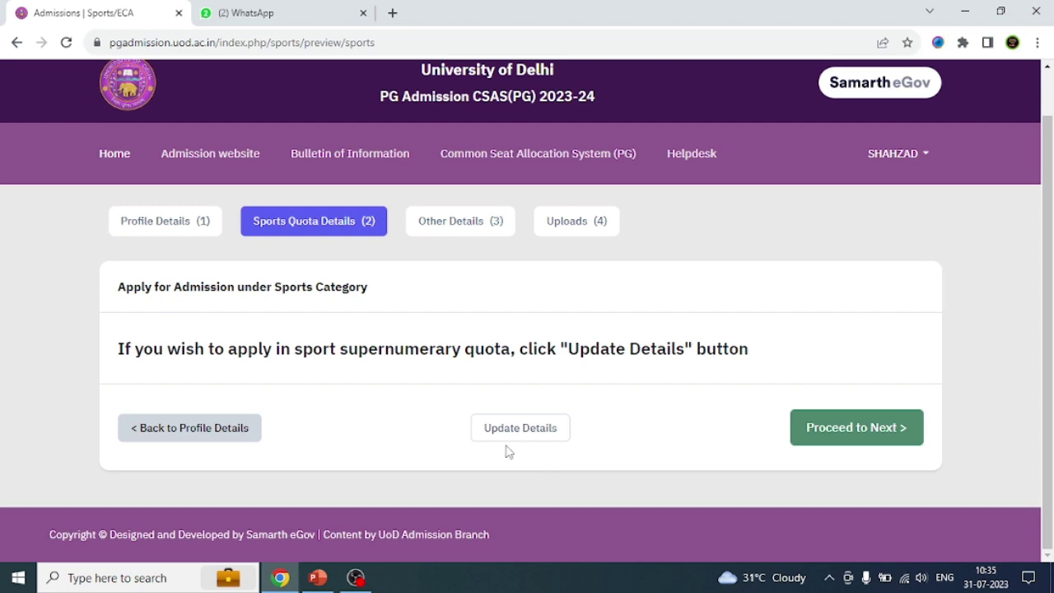
click(528, 432)
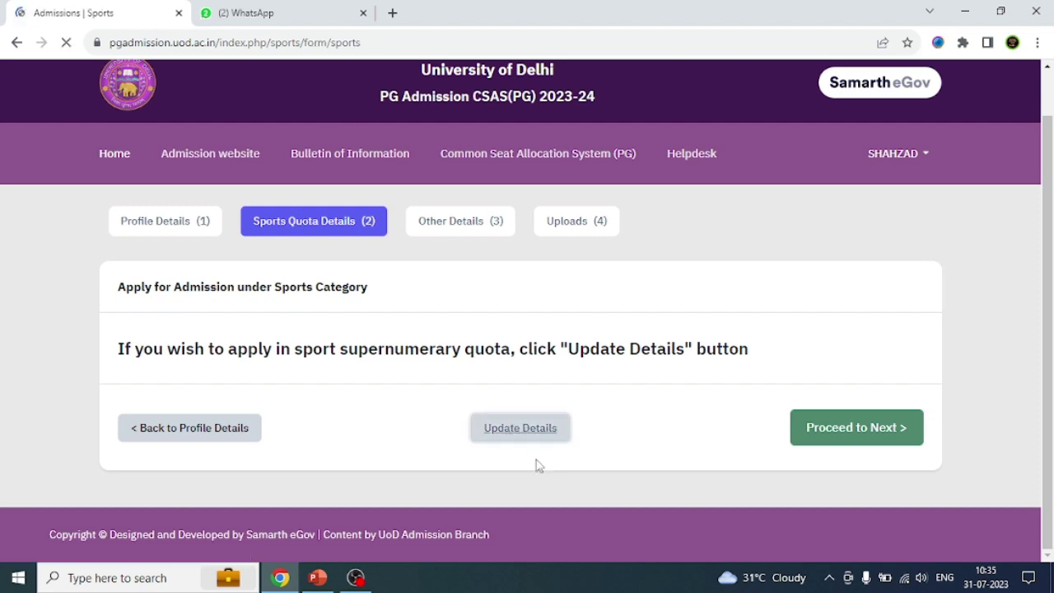
scroll(552, 352, down, 3)
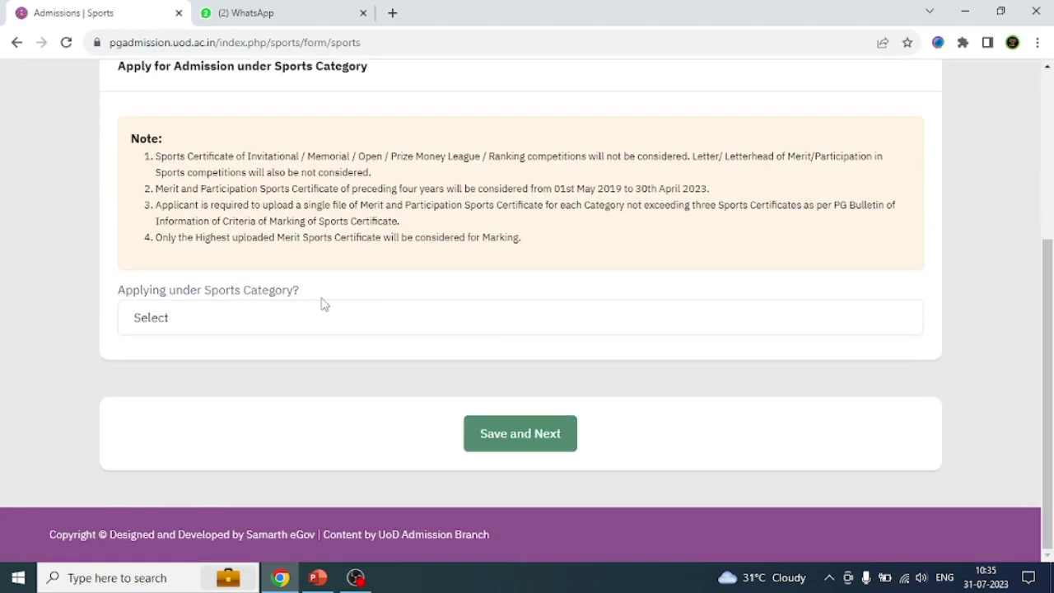
click(226, 321)
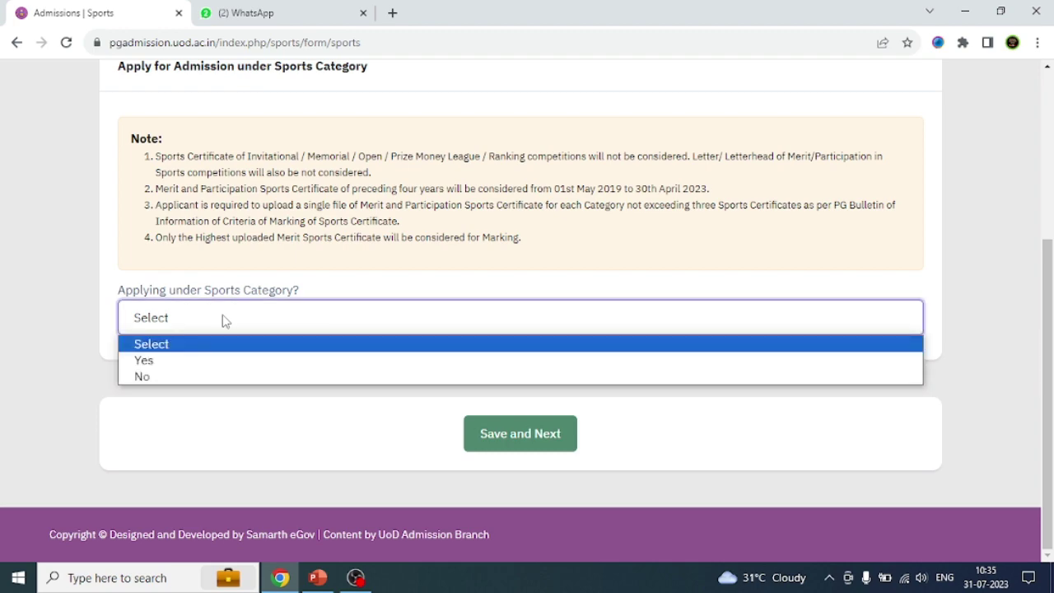
click(46, 294)
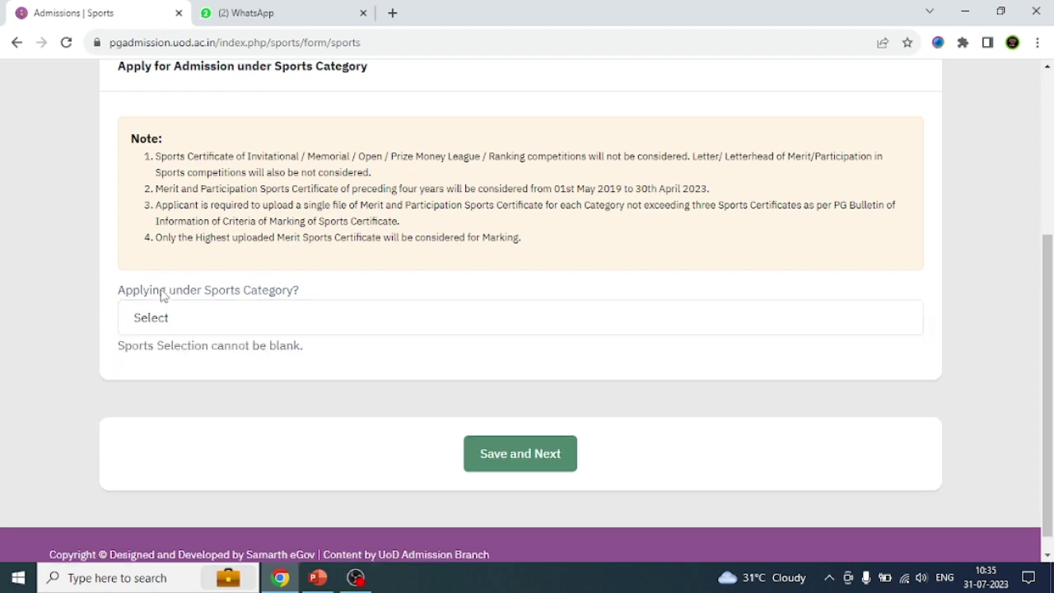
scroll(70, 293, up, 2)
scroll(70, 293, down, 2)
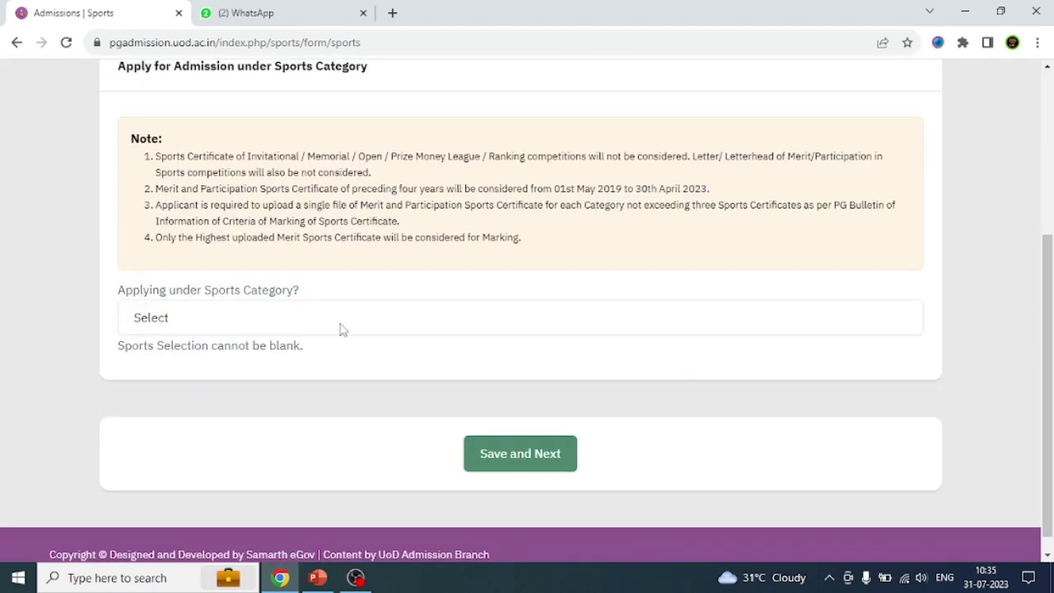
Try applying under the sports category with Yes and Athletics, and examine the competition and certificate fields.
click(200, 322)
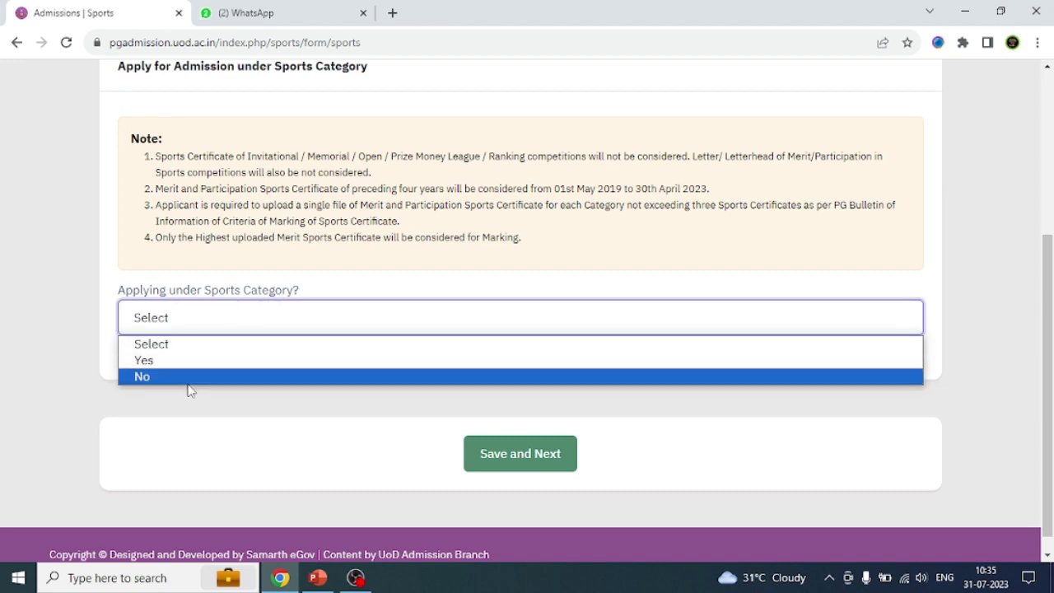
click(195, 360)
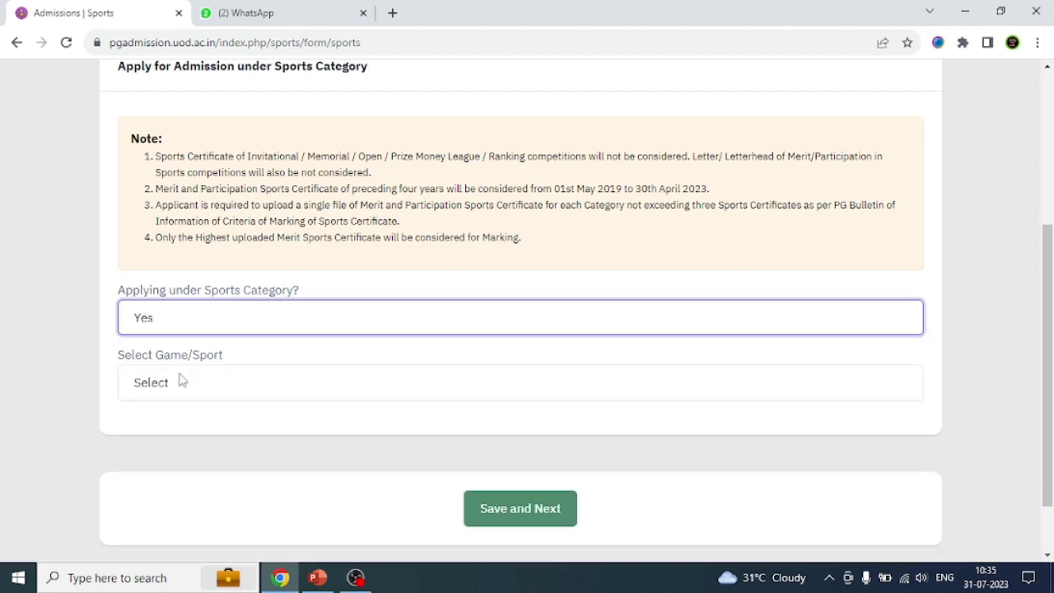
click(240, 381)
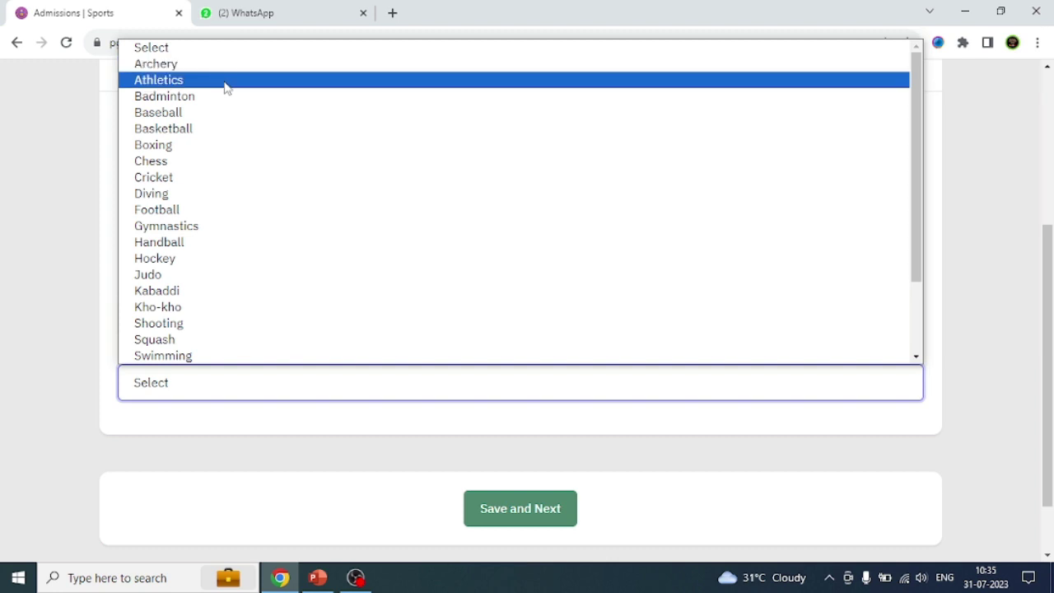
click(223, 82)
scroll(184, 330, down, 4)
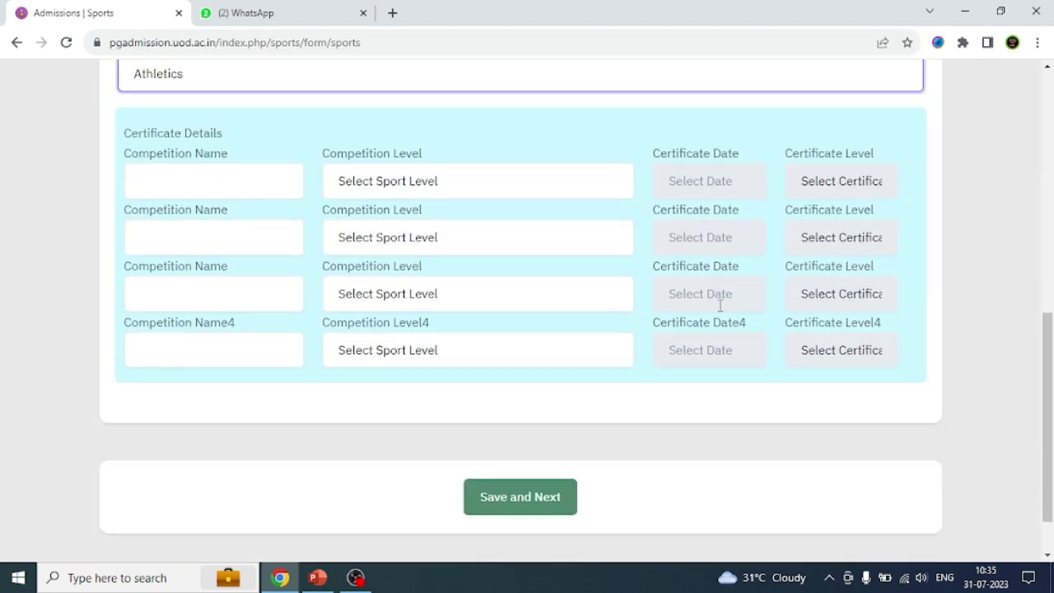
scroll(635, 439, down, 1)
scroll(635, 440, up, 5)
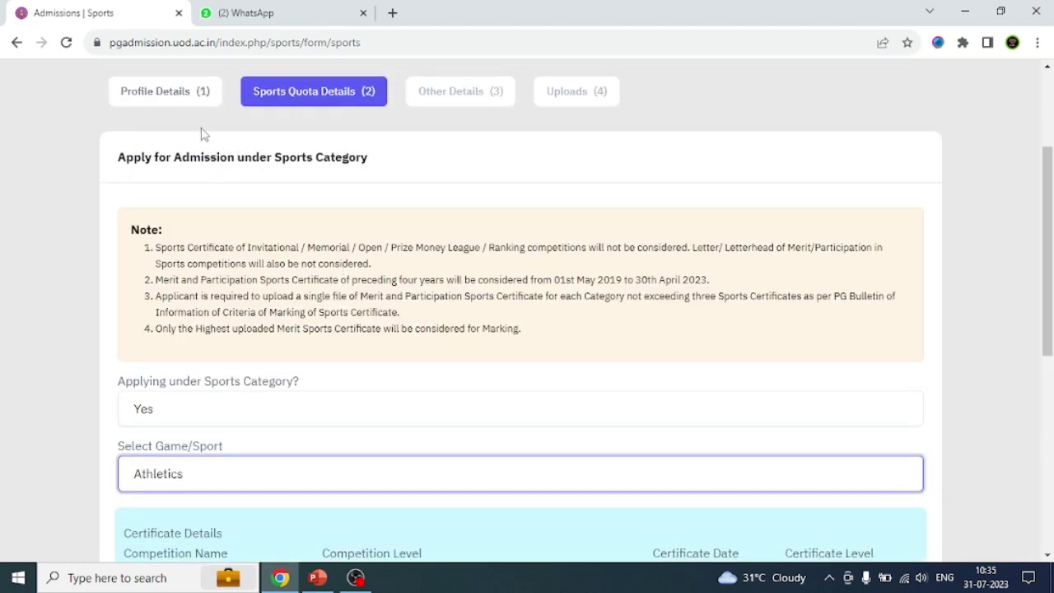
Leave the sports form unsaved by returning to the profile details, and proceed past the sports quota to the other details.
click(179, 93)
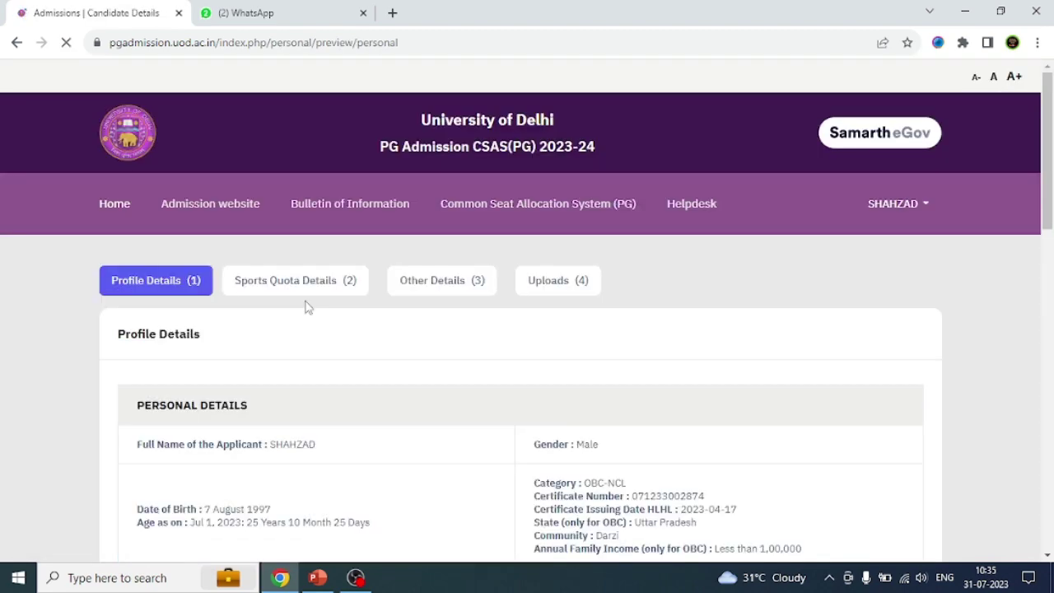
scroll(499, 365, down, 15)
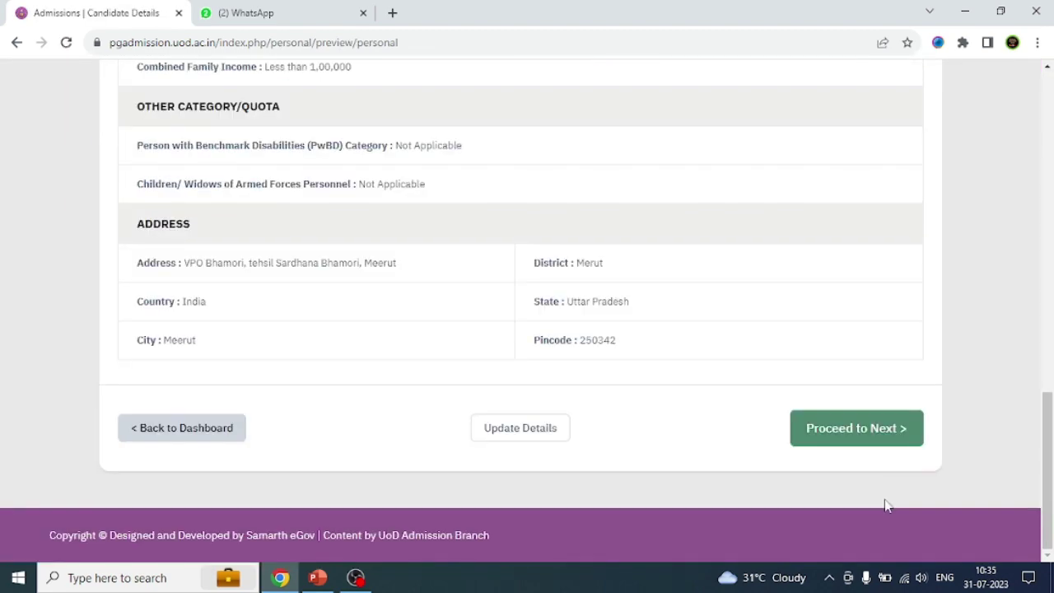
click(872, 429)
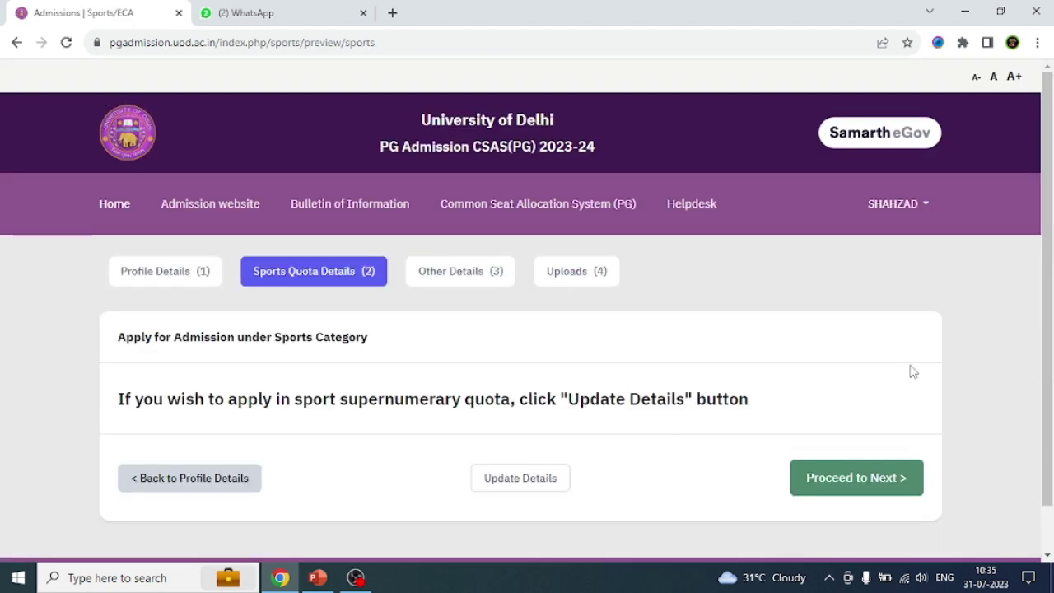
scroll(913, 372, down, 1)
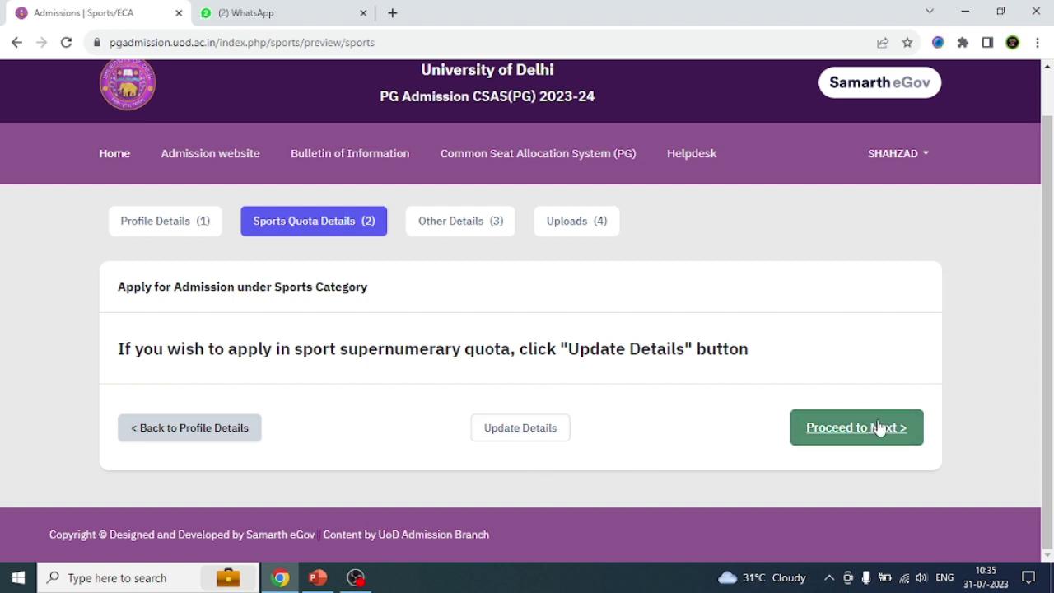
click(853, 430)
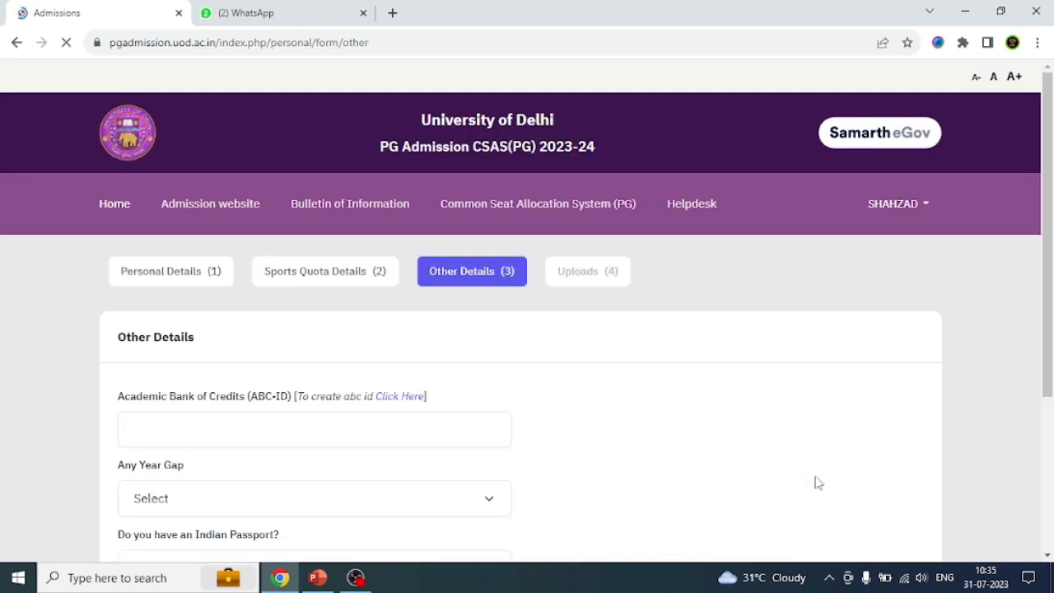
Open the ABC-ID creation site linked from the other details form and examine its steps for students.
scroll(701, 376, down, 3)
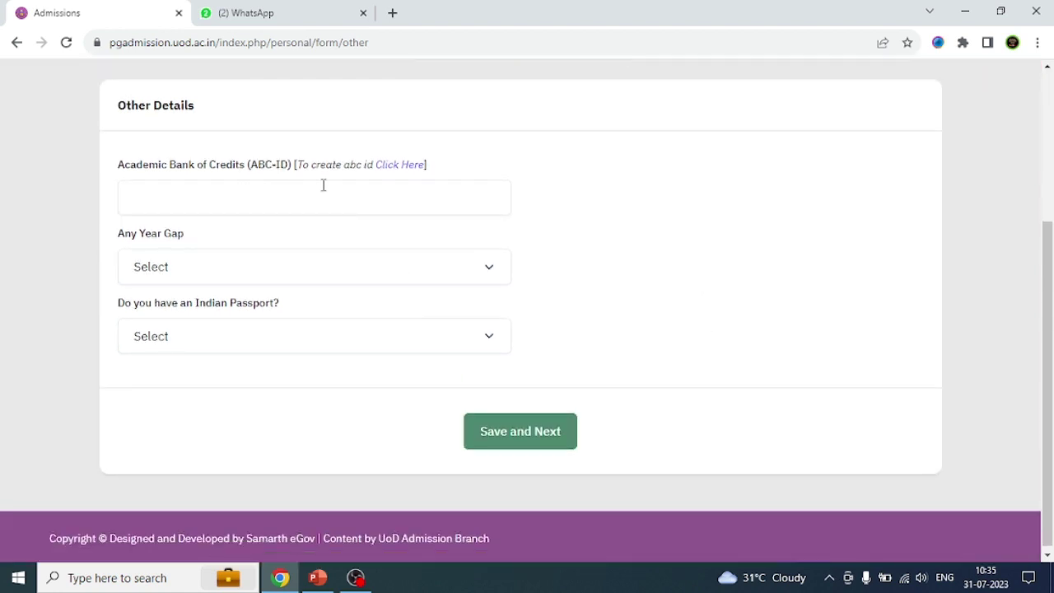
click(402, 166)
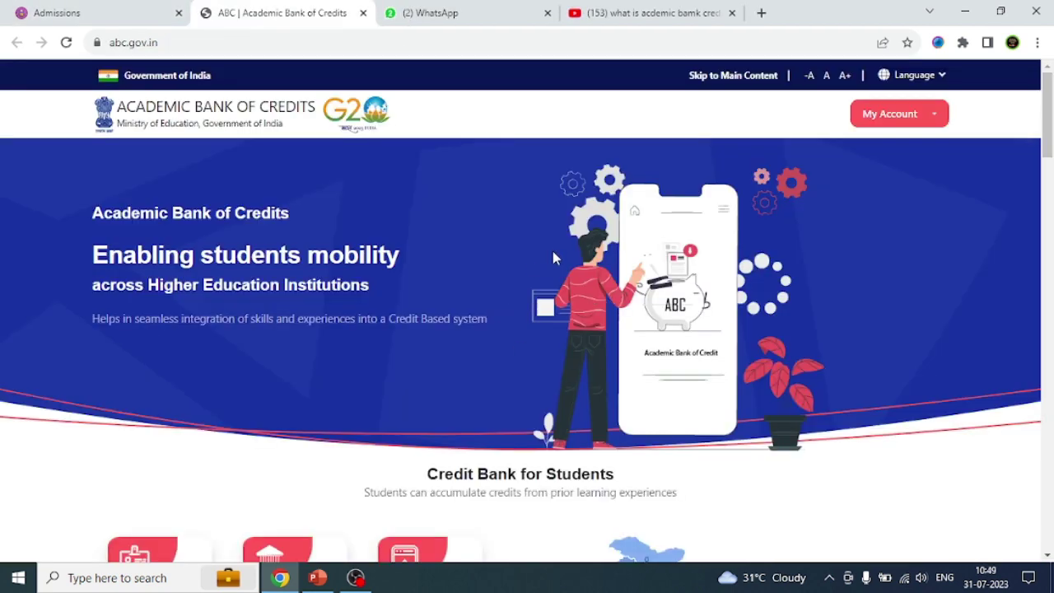
scroll(553, 251, down, 10)
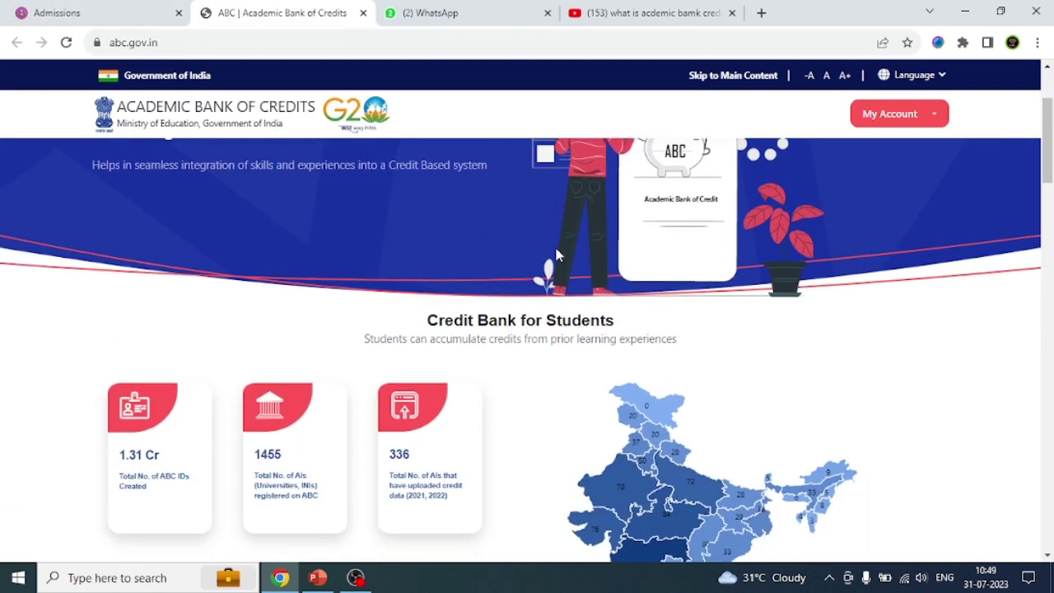
scroll(557, 256, up, 4)
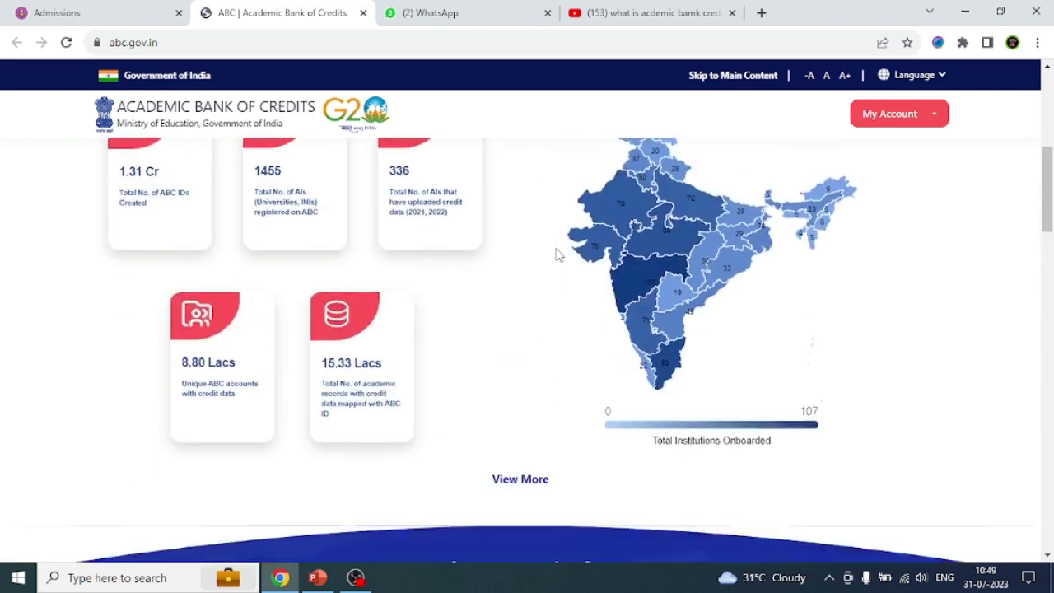
scroll(556, 256, down, 4)
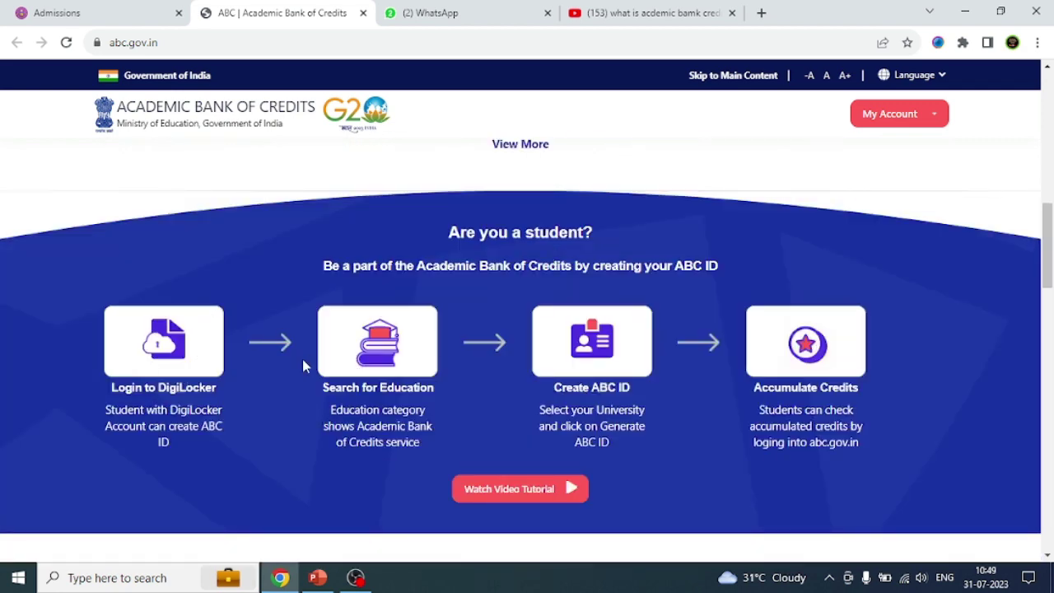
scroll(879, 323, up, 10)
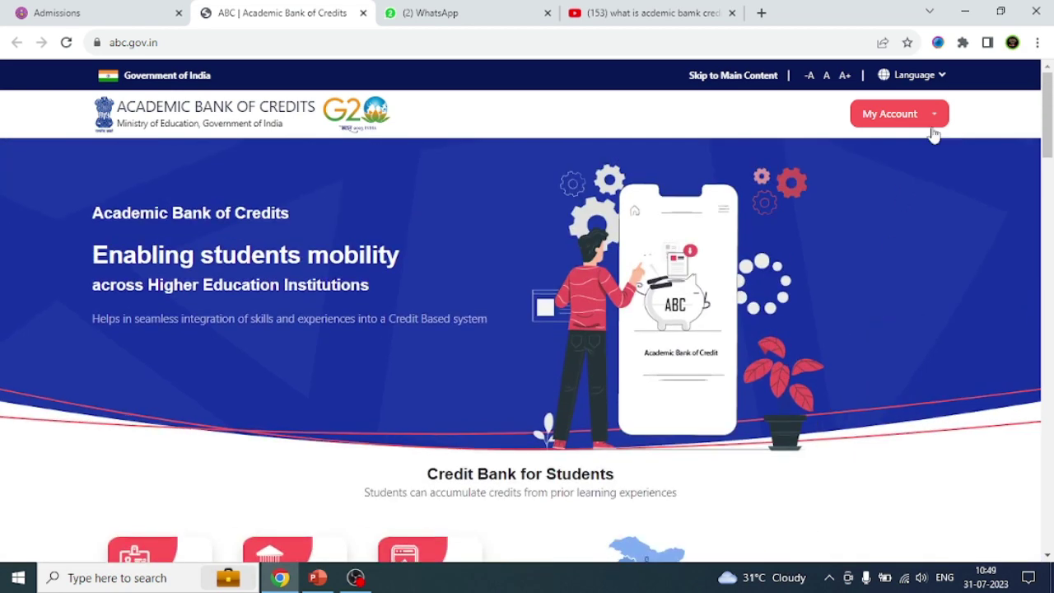
Open the Academic Bank of Credits account login and examine the DigiLocker sign-in options.
click(929, 121)
click(917, 163)
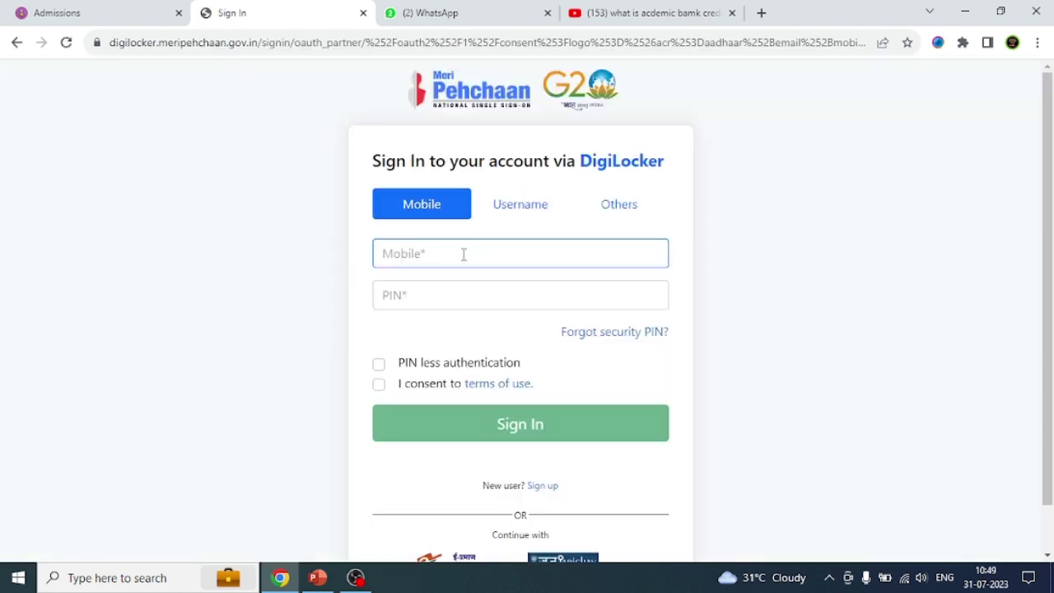
scroll(449, 313, down, 1)
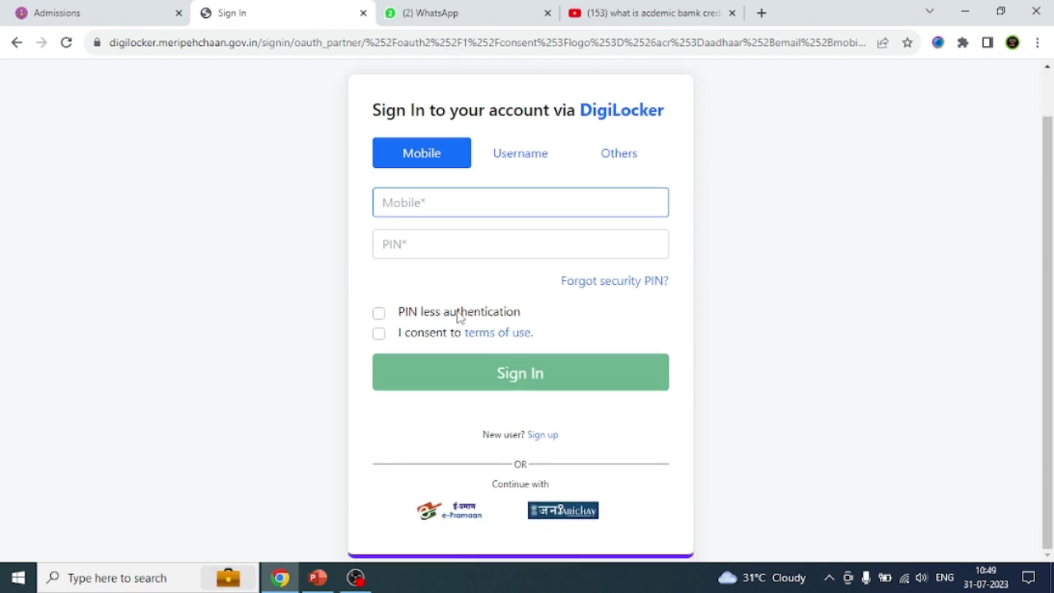
Open the DigiLocker sign-up for new users and examine the mobile number, personal details, username and PIN fields.
click(542, 436)
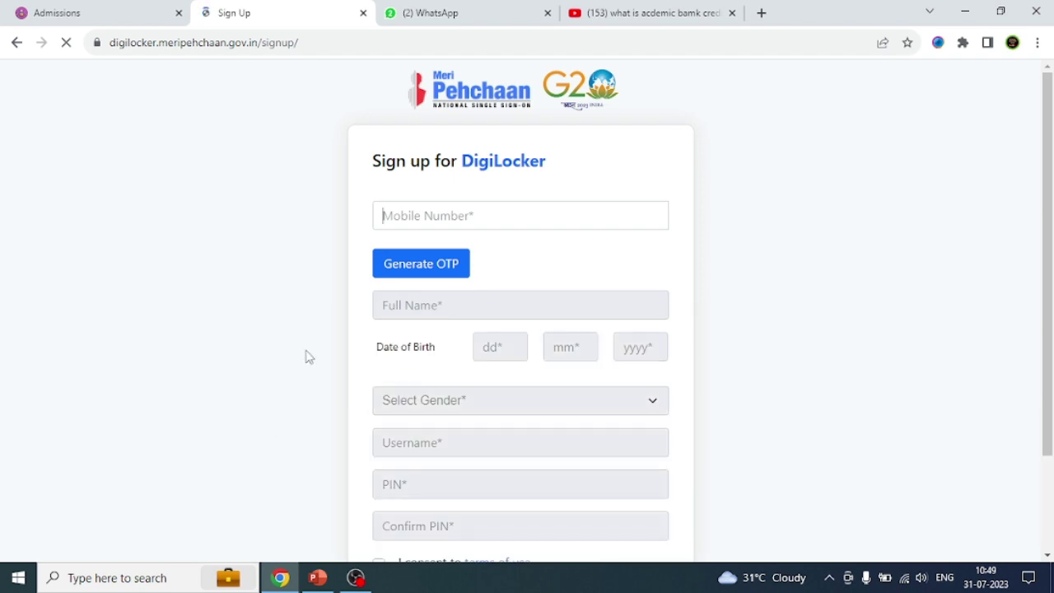
click(388, 213)
scroll(426, 274, down, 1)
scroll(440, 313, down, 1)
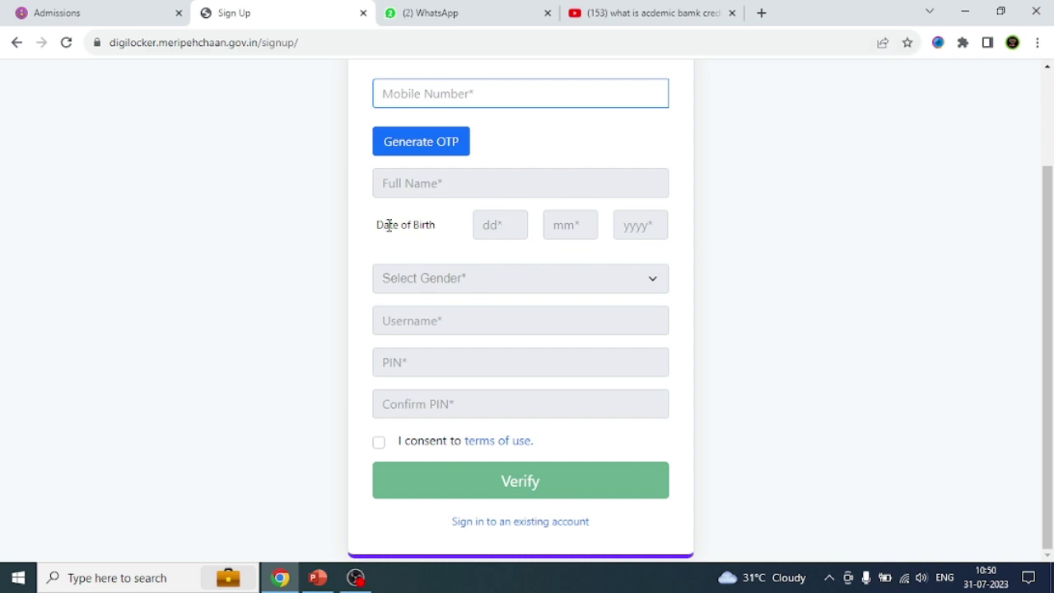
scroll(389, 225, up, 2)
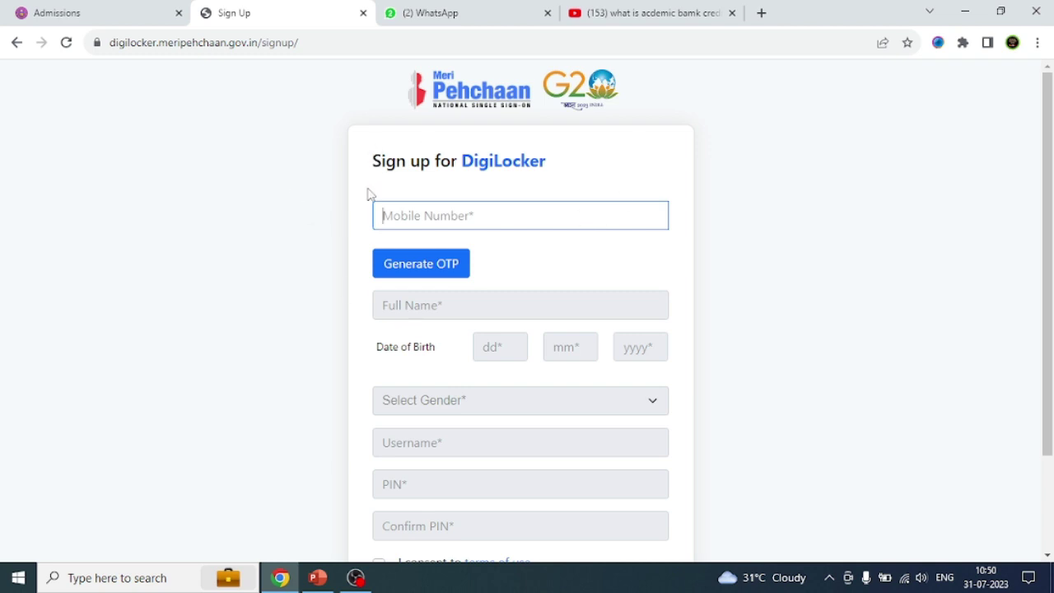
Back in the admission form, save the other details with the ABC-ID, year gap Yes and Indian passport No, and proceed to the uploads.
click(88, 9)
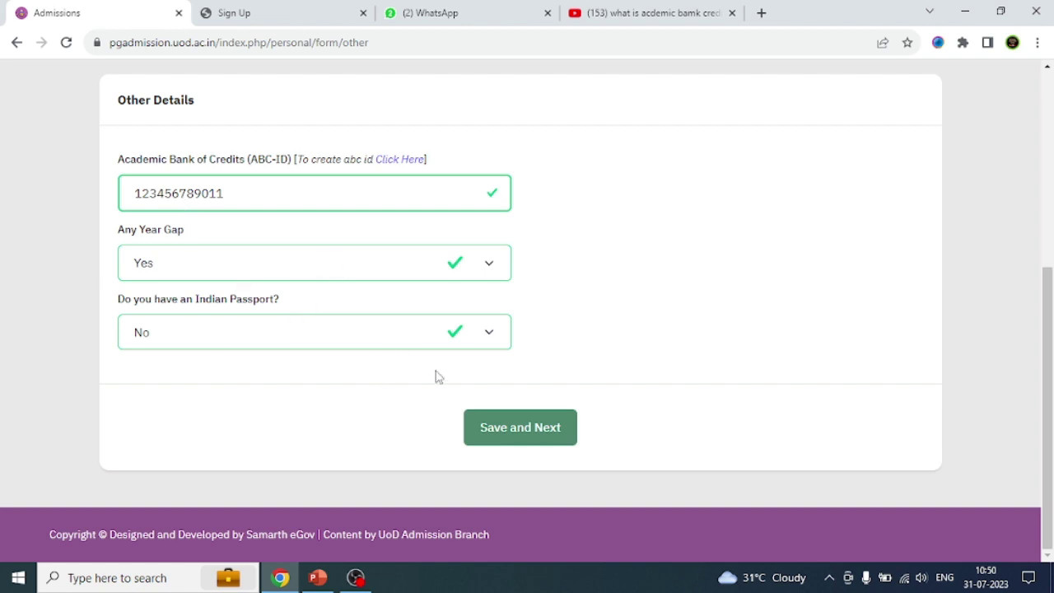
click(516, 437)
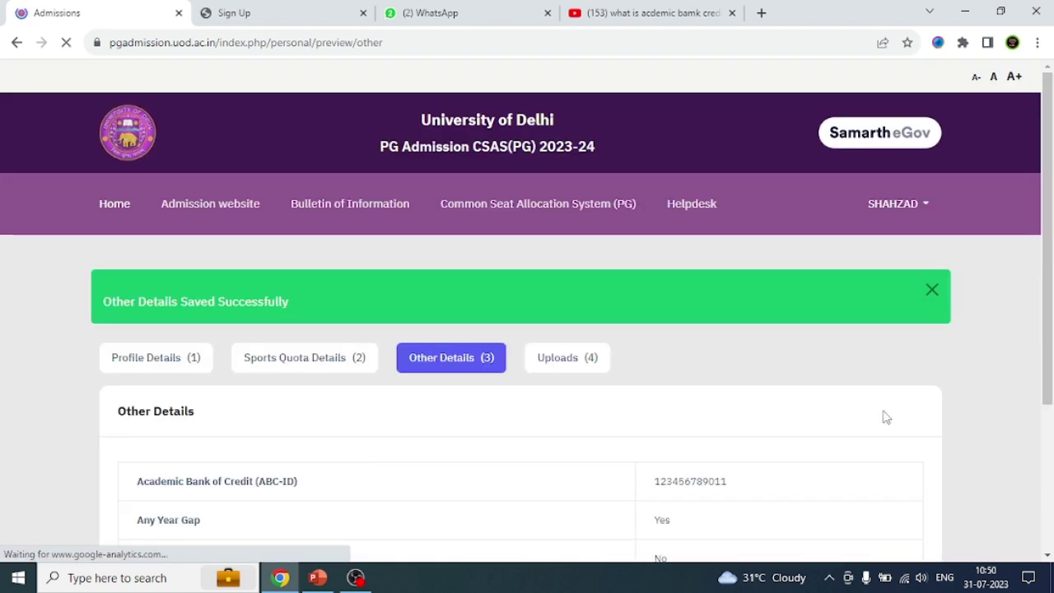
scroll(687, 341, down, 3)
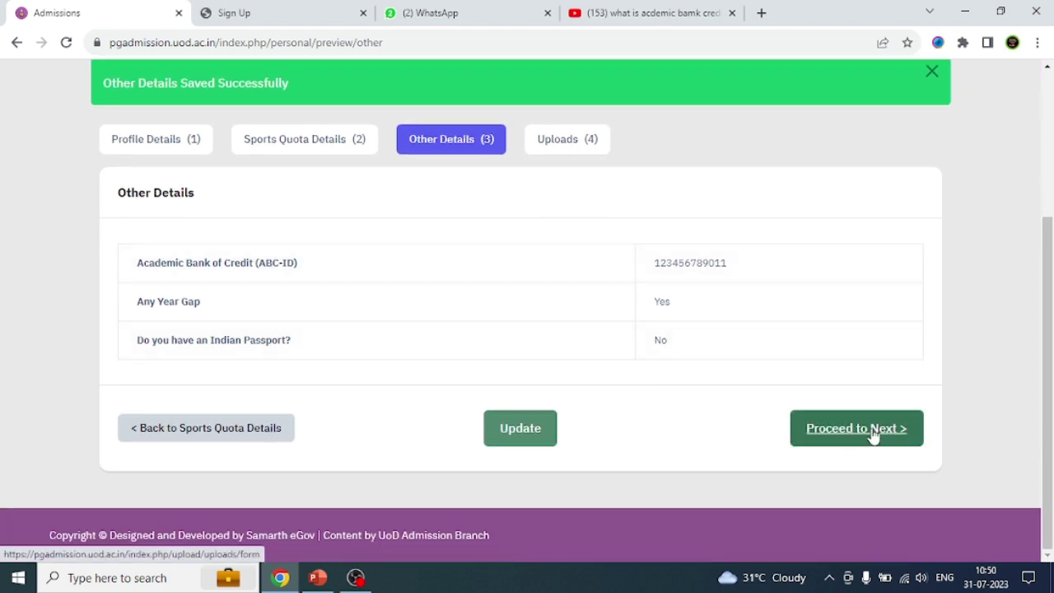
click(873, 434)
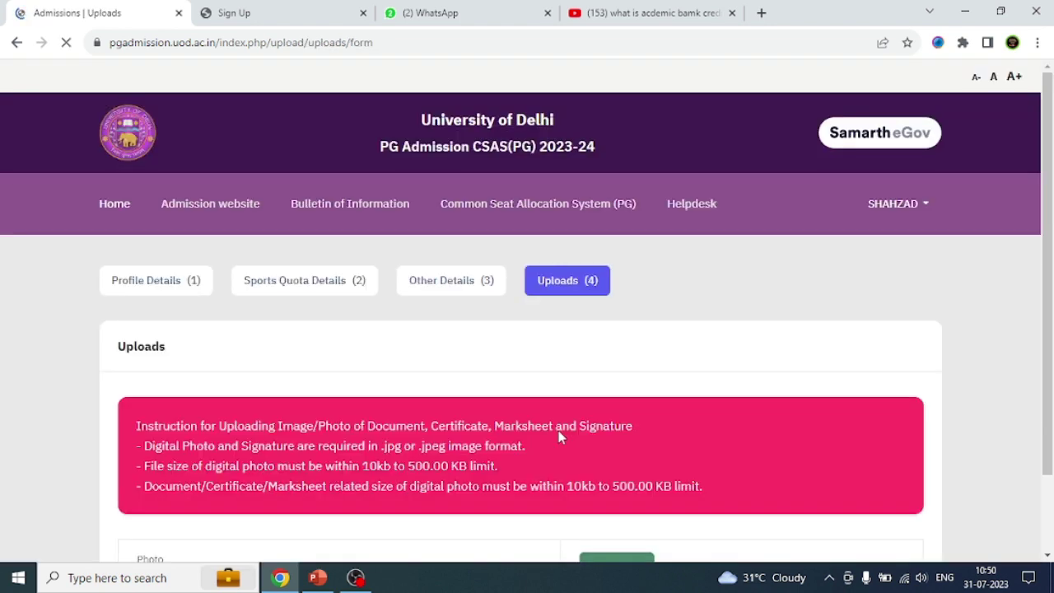
Review the photo, signature and certificate upload requirements, then accept the profile declaration and confirm and lock the profile details.
scroll(635, 307, down, 3)
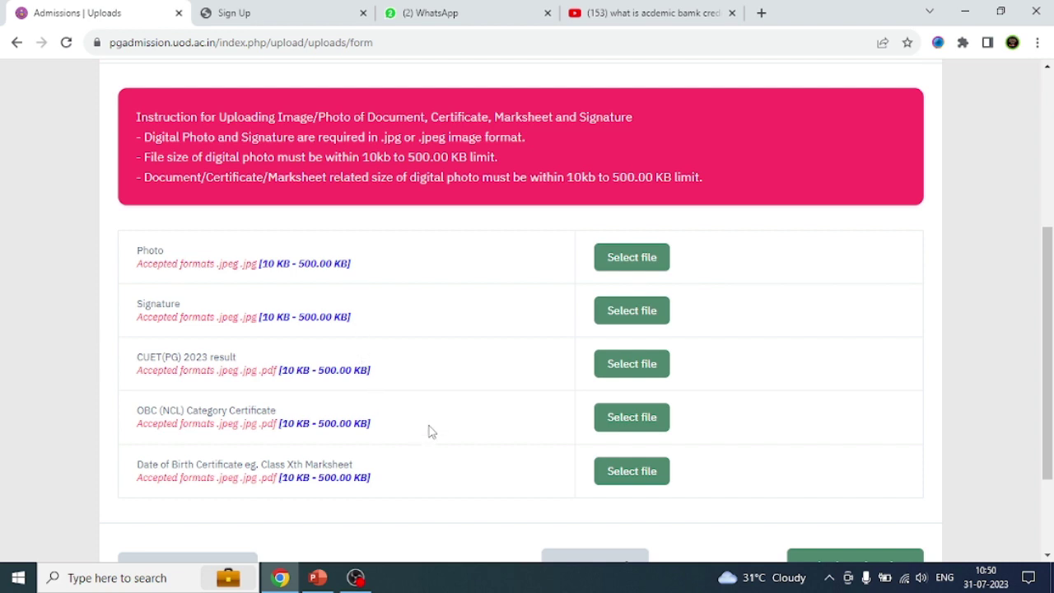
scroll(457, 485, down, 2)
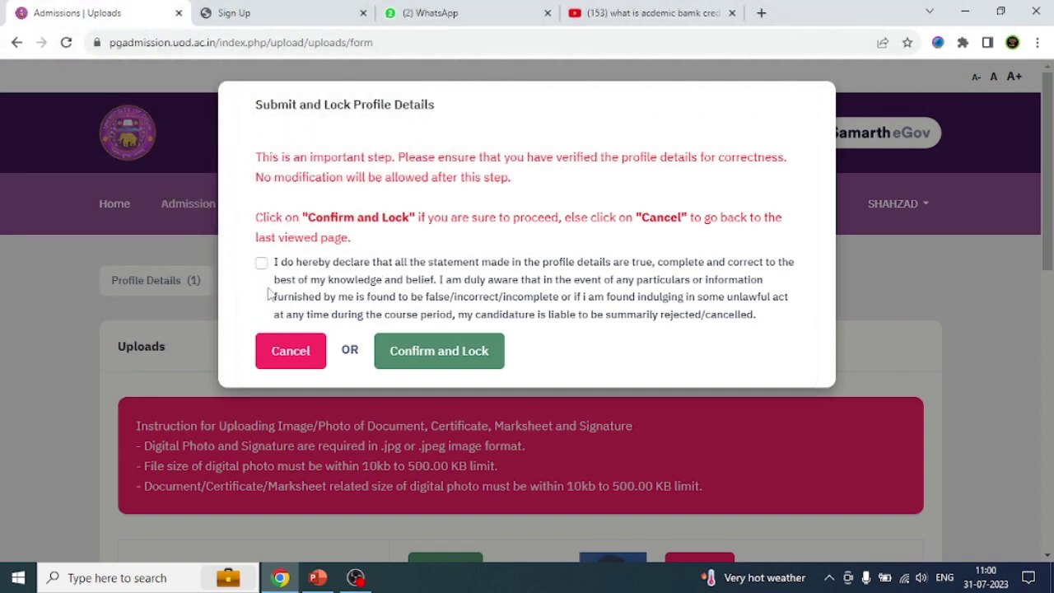
click(261, 264)
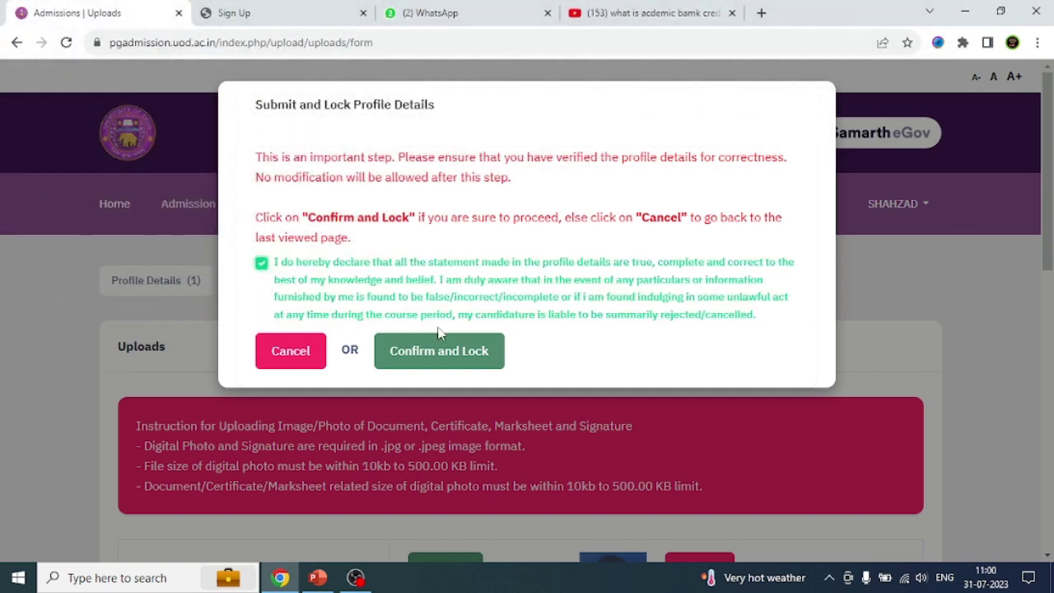
click(446, 364)
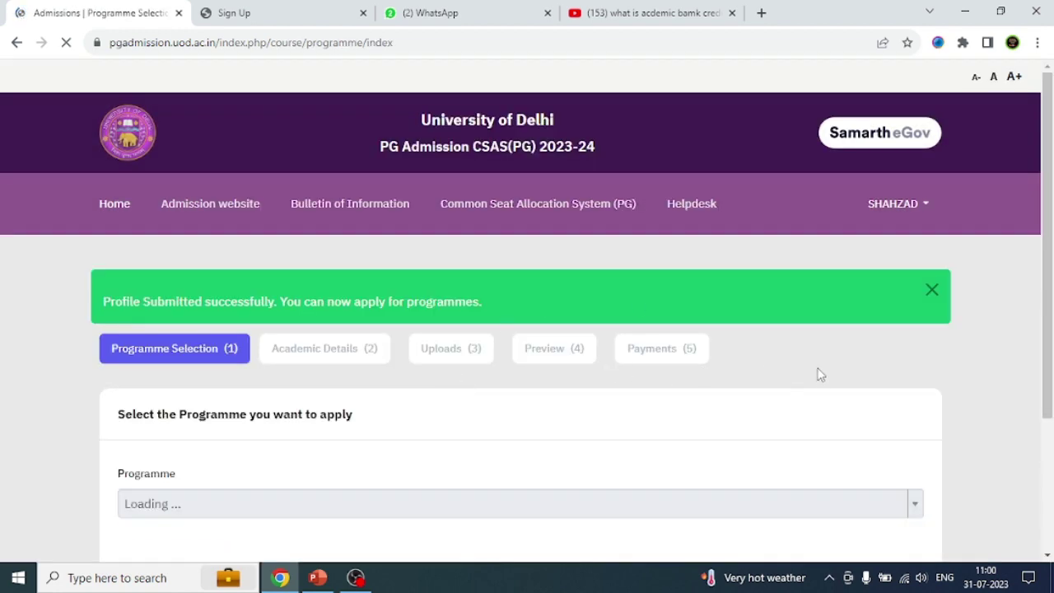
Select Bachelor of Physical Education (B.P.ED.) as the programme to apply for.
scroll(819, 377, down, 2)
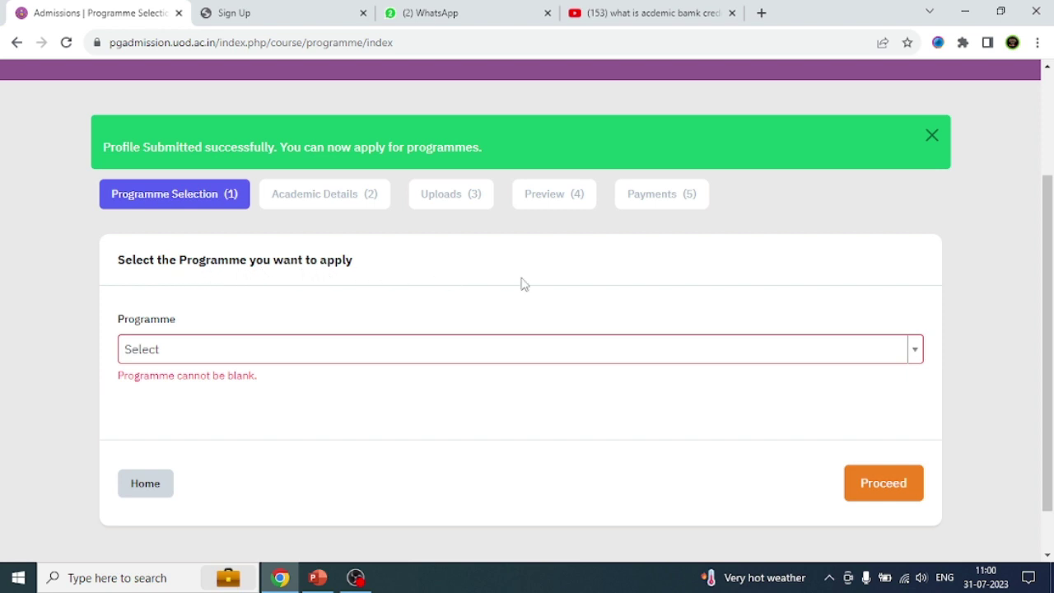
click(841, 359)
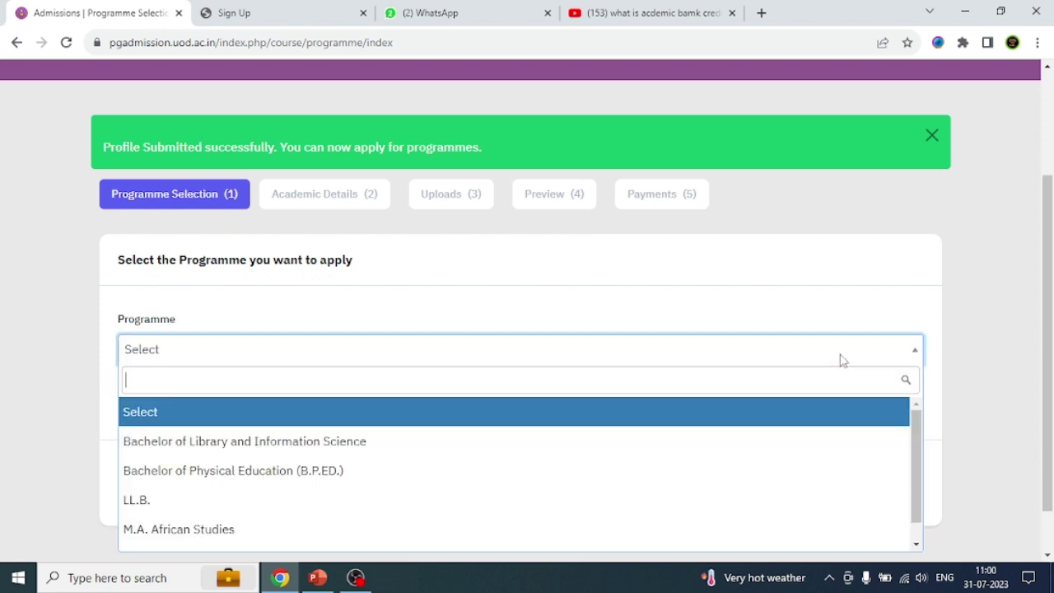
scroll(444, 491, down, 1)
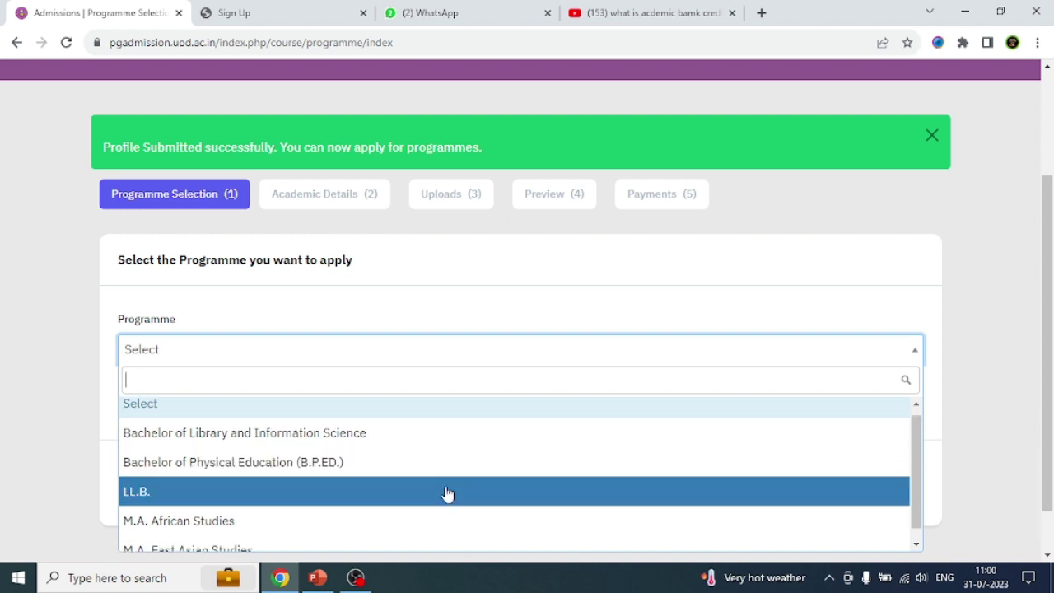
scroll(377, 511, up, 1)
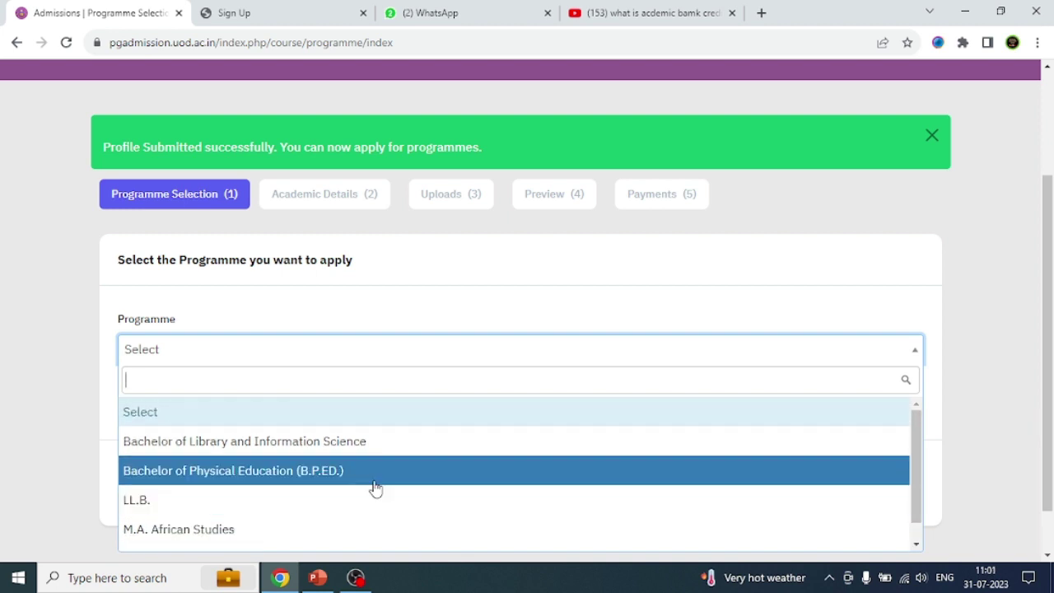
click(375, 470)
Choose eligibility criterion 1A, give the Department of Physical Education and Sports Sciences 1st Preference, and proceed to the academic details.
scroll(481, 401, down, 3)
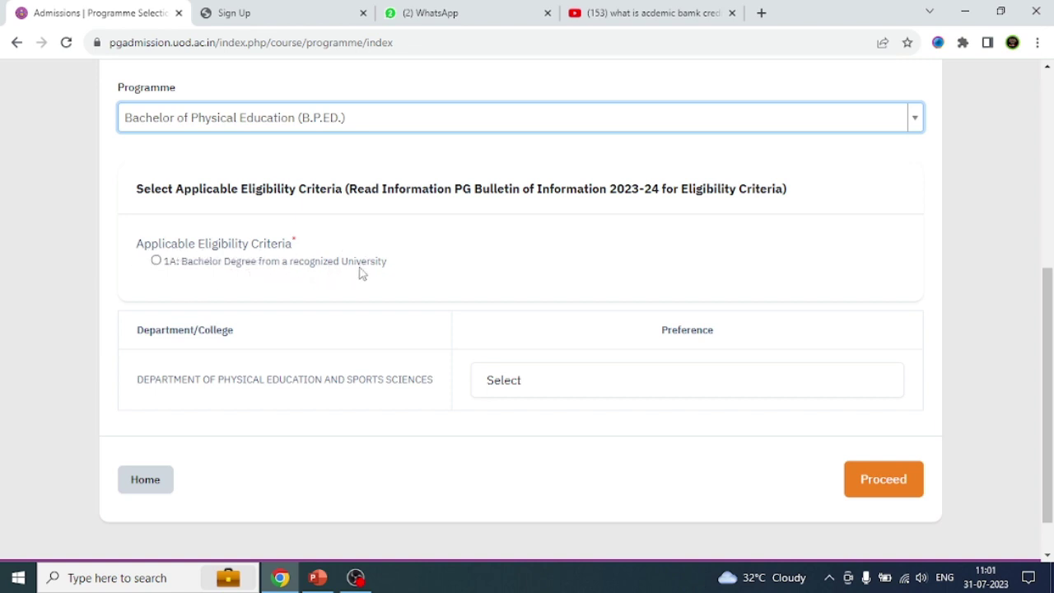
click(156, 261)
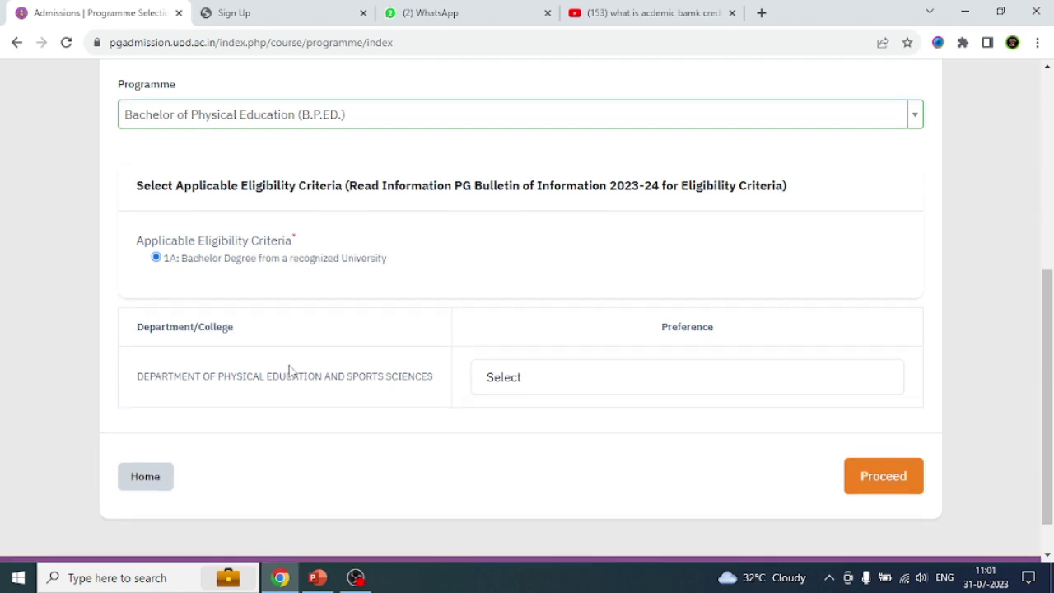
scroll(288, 370, down, 1)
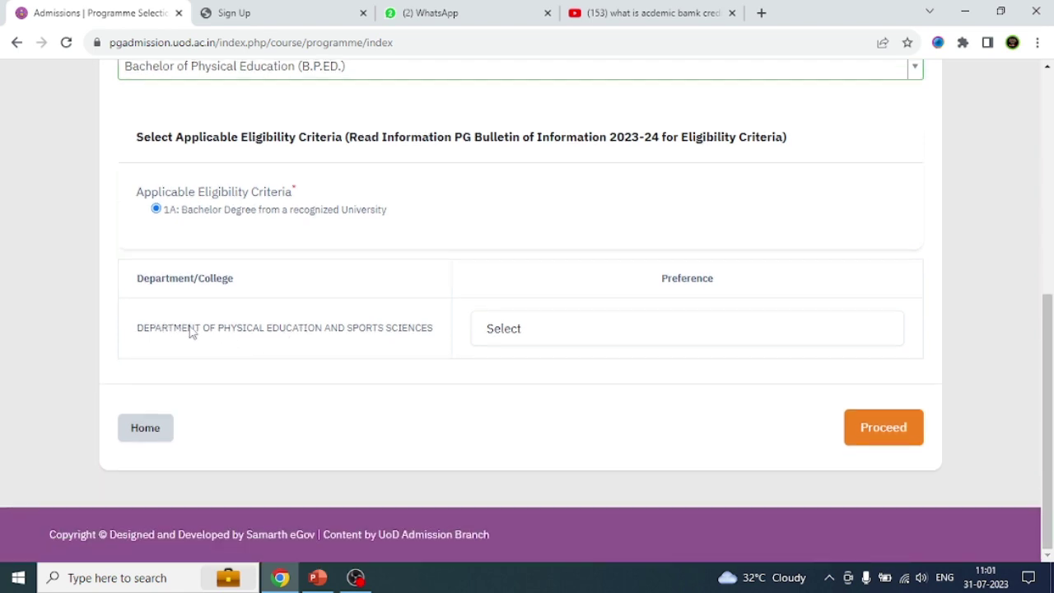
click(684, 327)
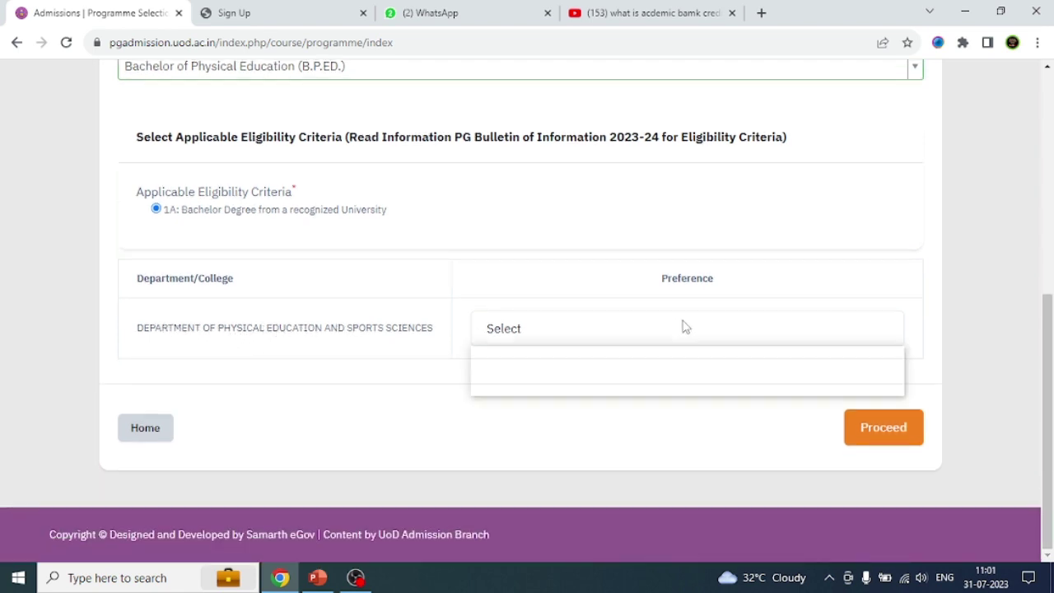
click(625, 371)
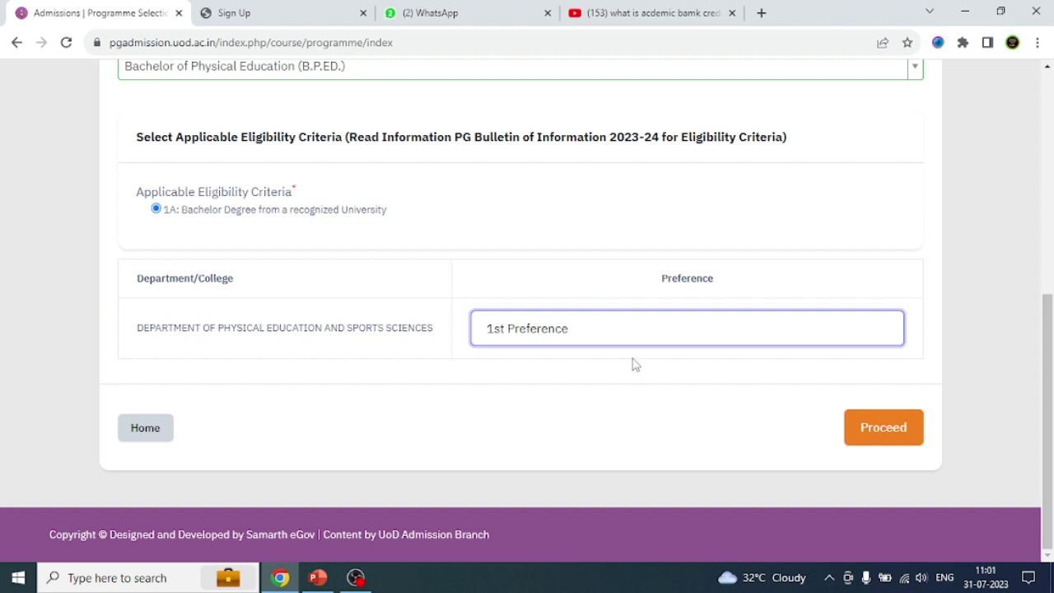
click(876, 437)
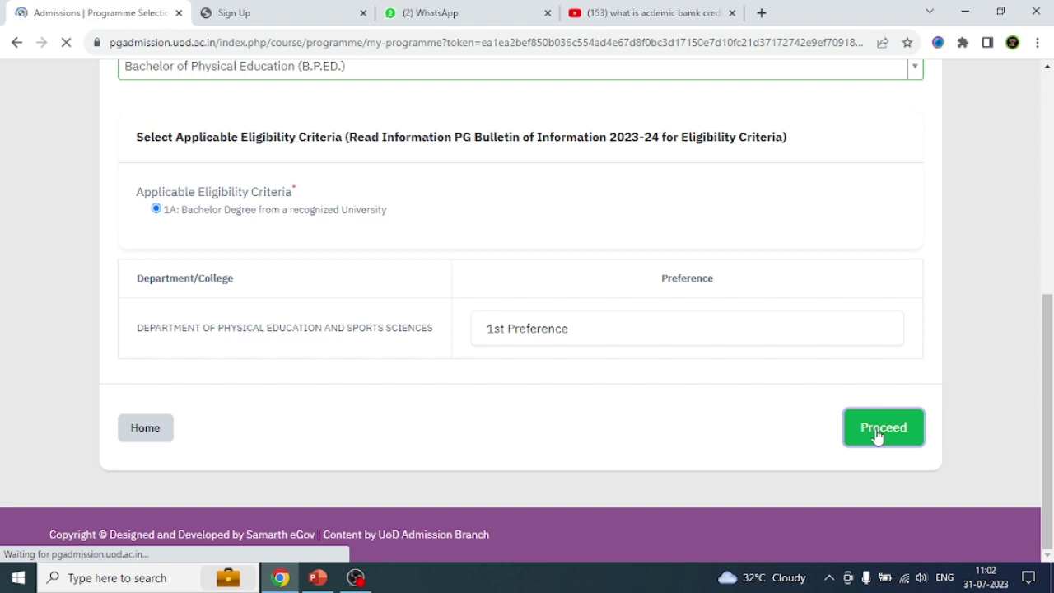
scroll(784, 335, down, 6)
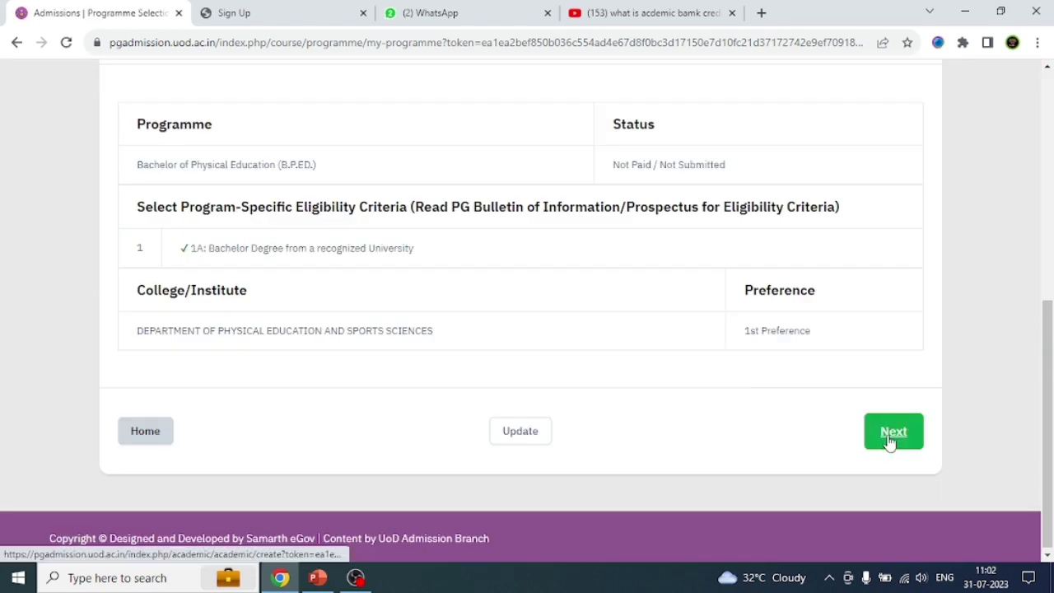
click(891, 439)
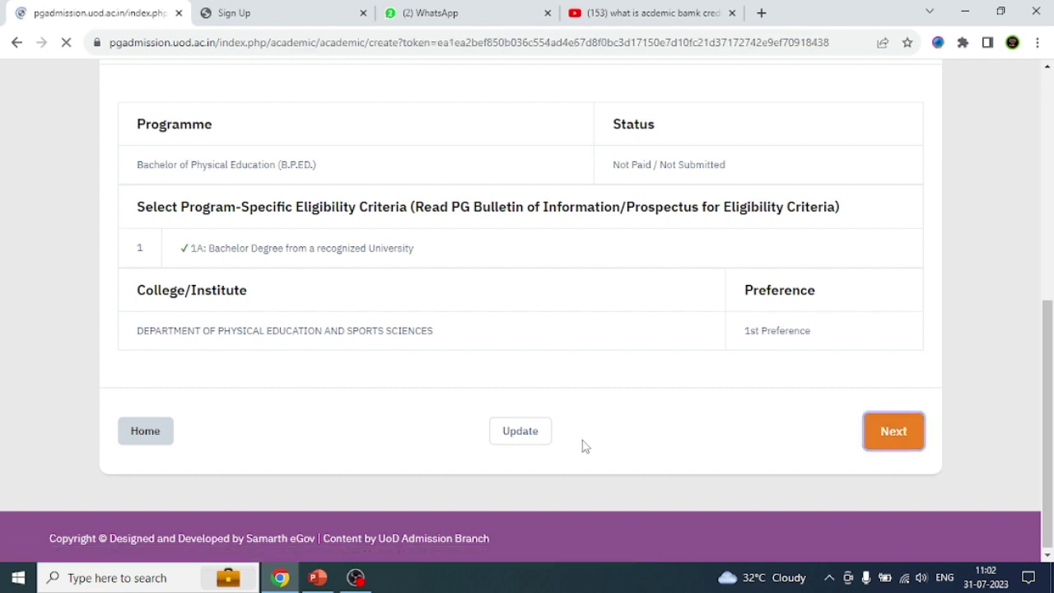
Set the qualifying examination's status to Passed and its year of passing to 2018.
scroll(593, 444, down, 2)
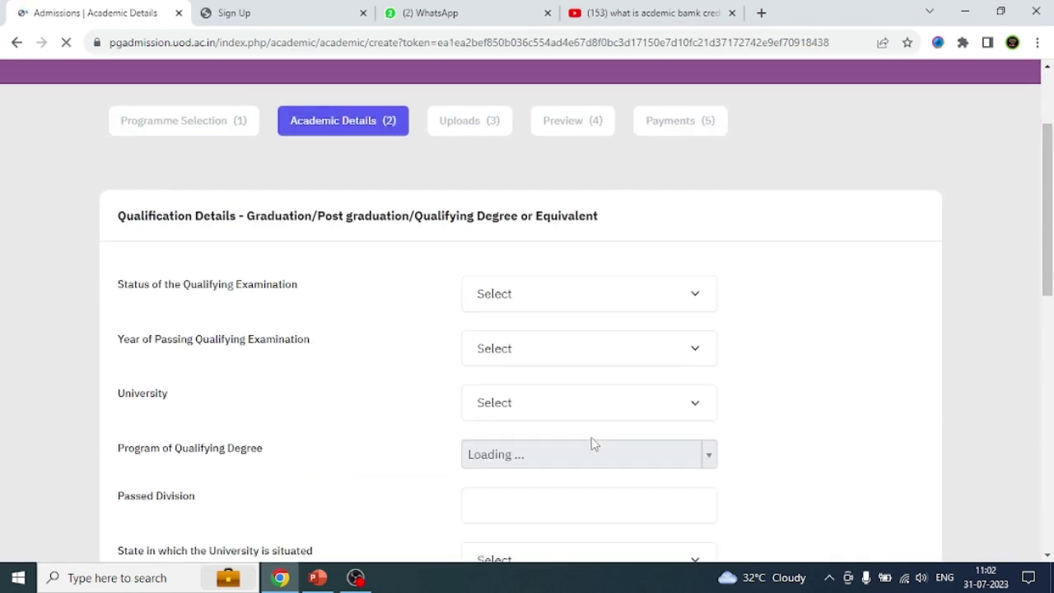
scroll(243, 274, down, 1)
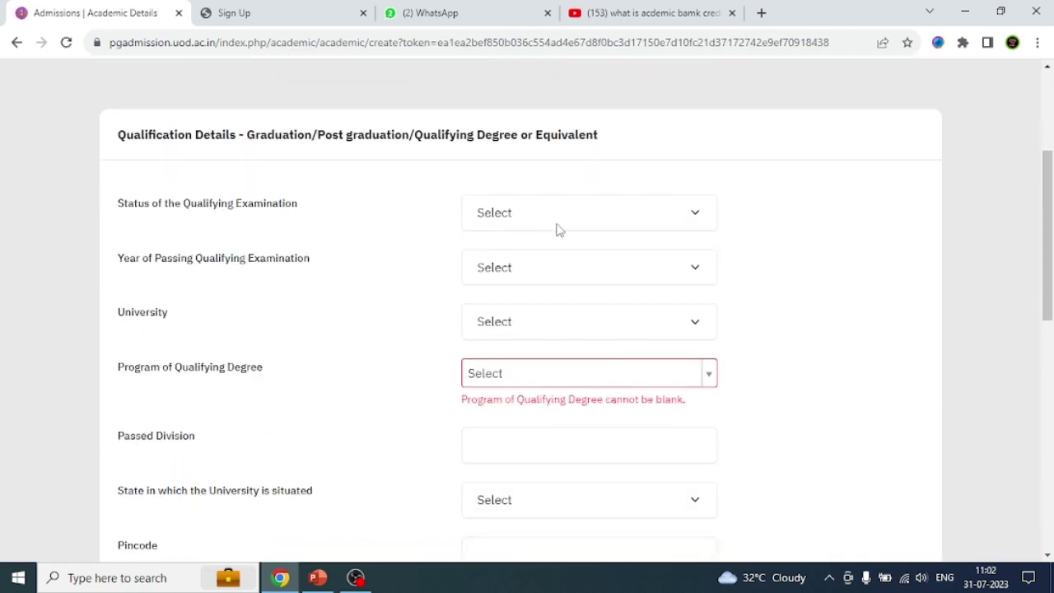
click(635, 216)
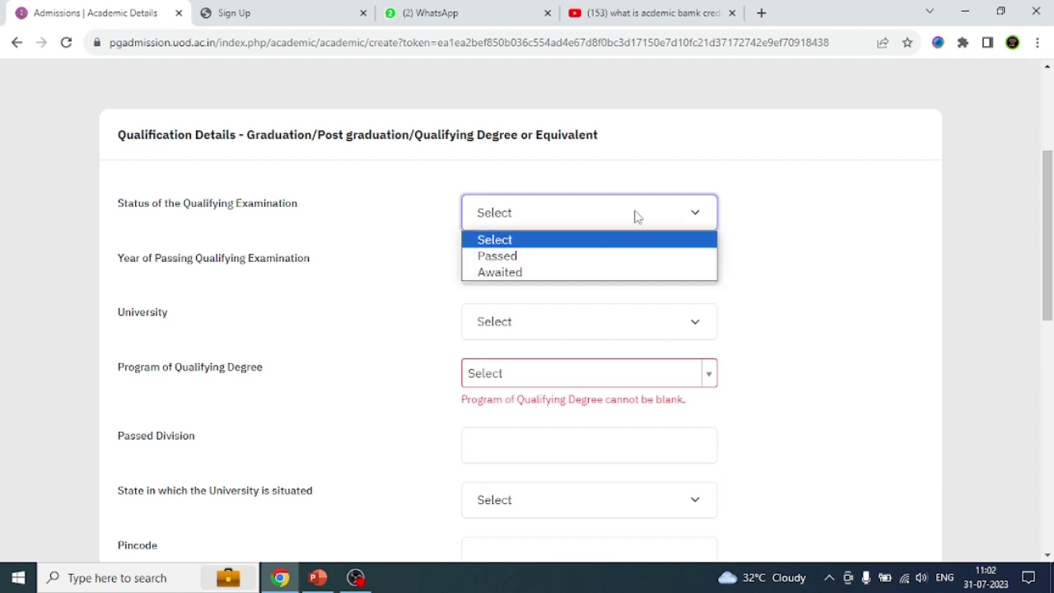
click(621, 257)
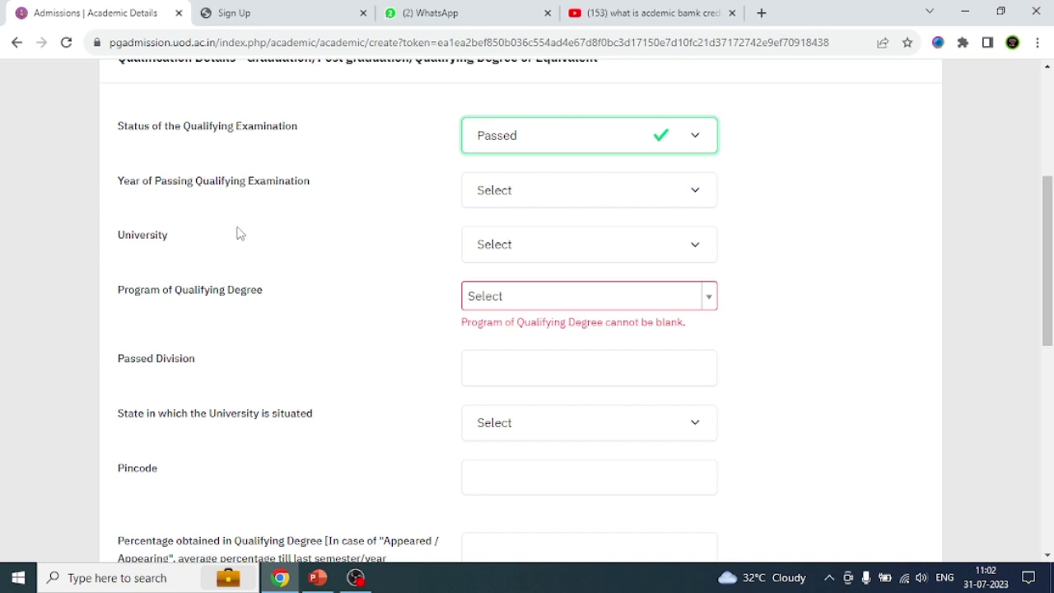
click(560, 193)
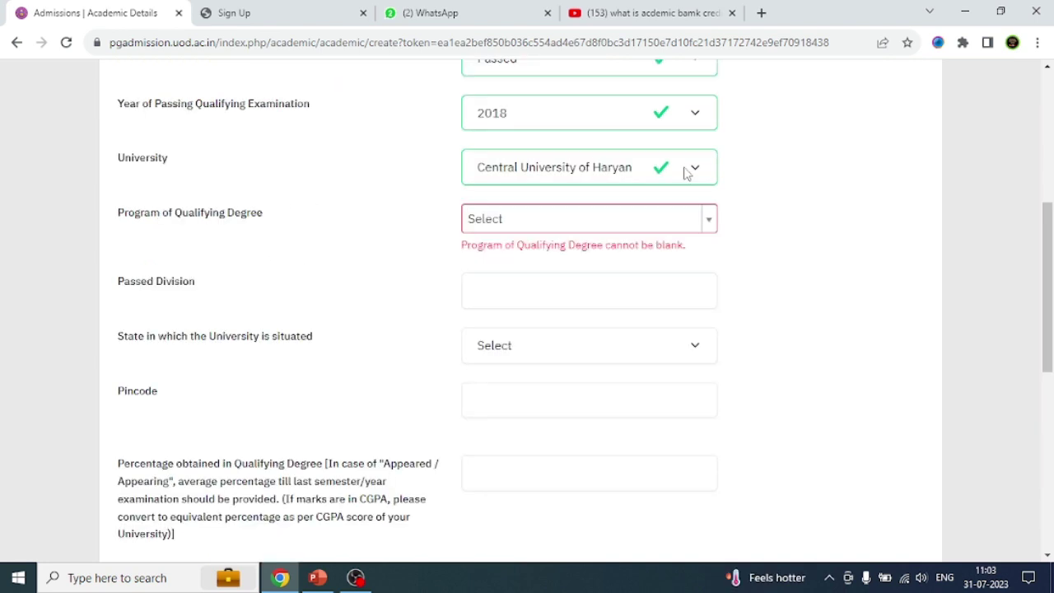
Set the university to Other and enter CCSU as the name of the other university.
click(684, 170)
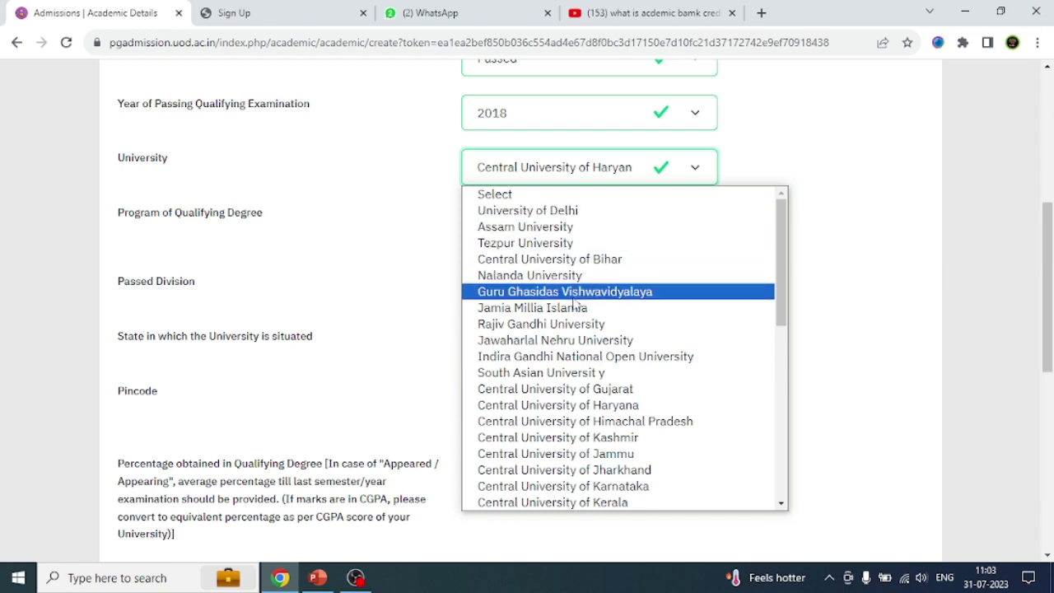
scroll(583, 364, down, 5)
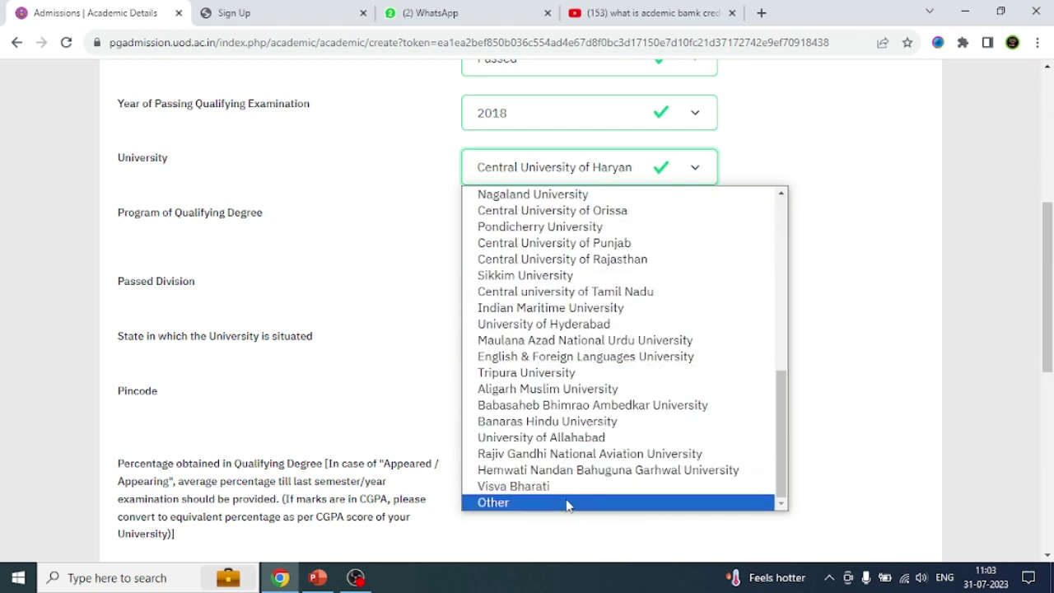
click(566, 503)
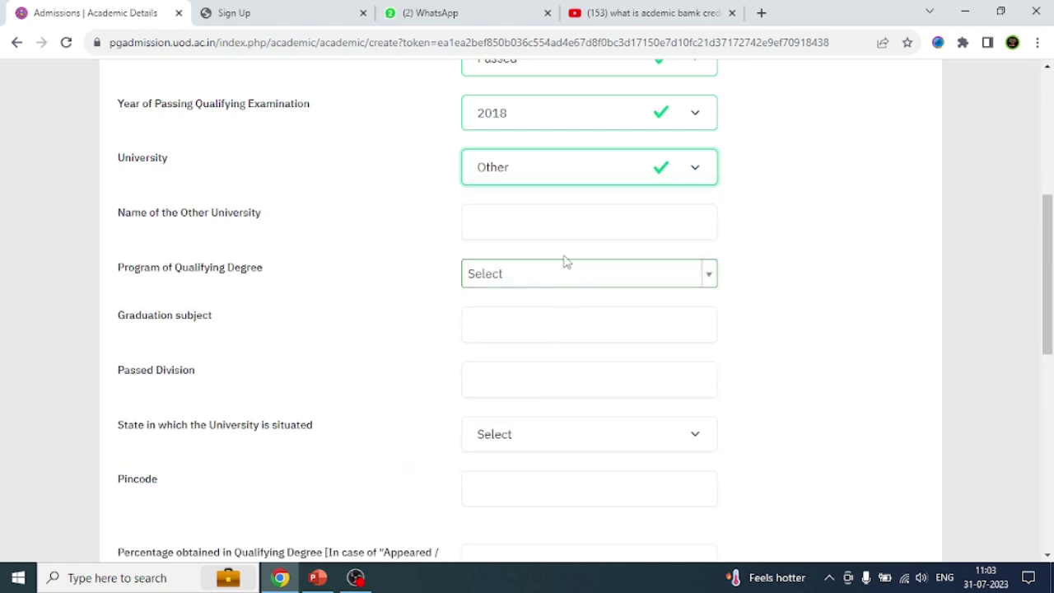
click(577, 228)
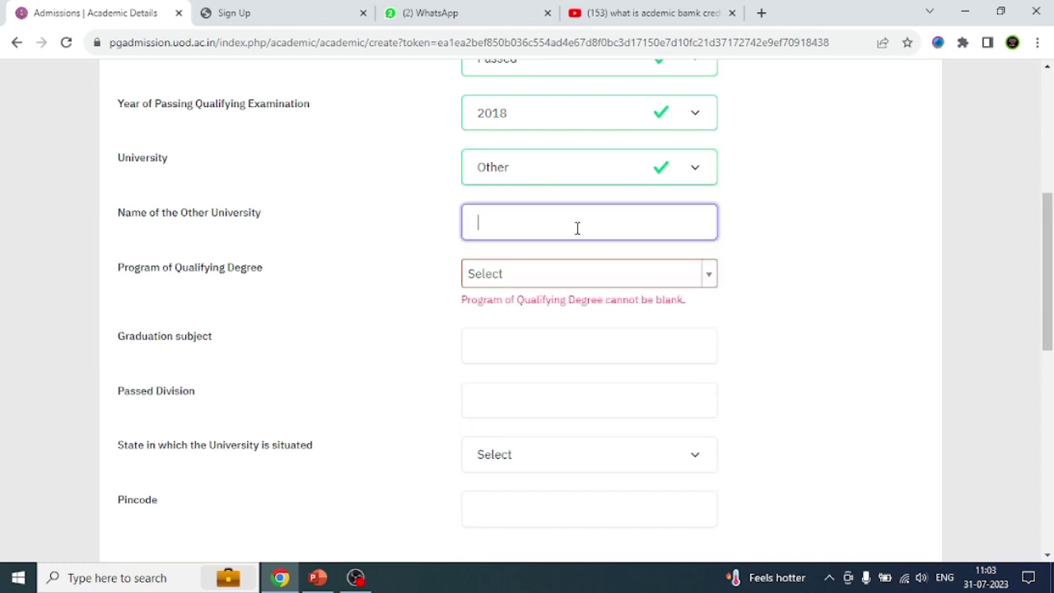
text(CCSU)
click(889, 372)
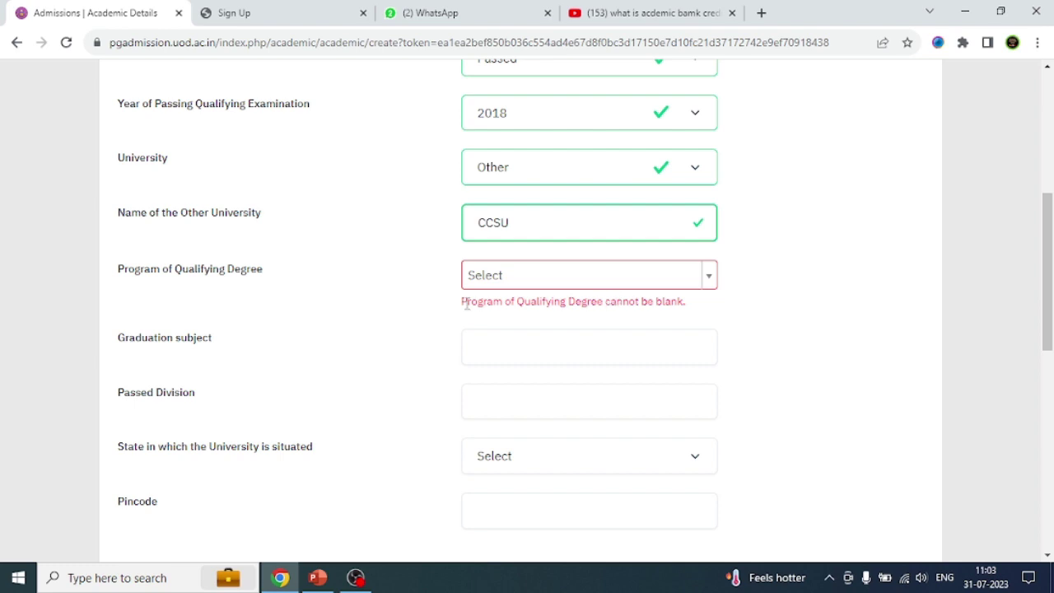
Set the qualifying degree to B.A, with graduation subjects PE, Psychology, Economics and passed division II.
click(705, 276)
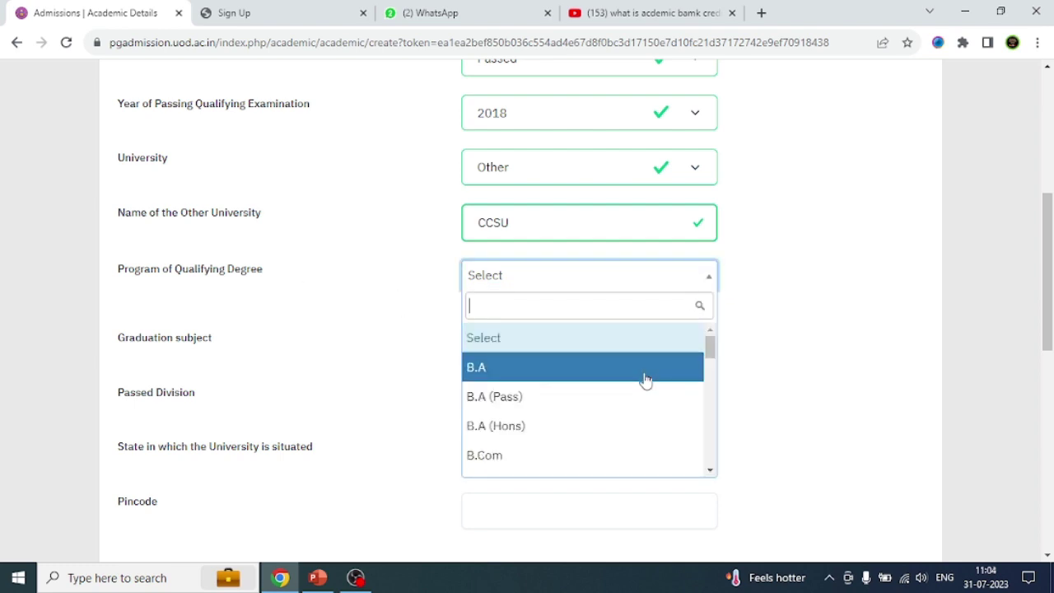
click(641, 367)
scroll(659, 330, down, 2)
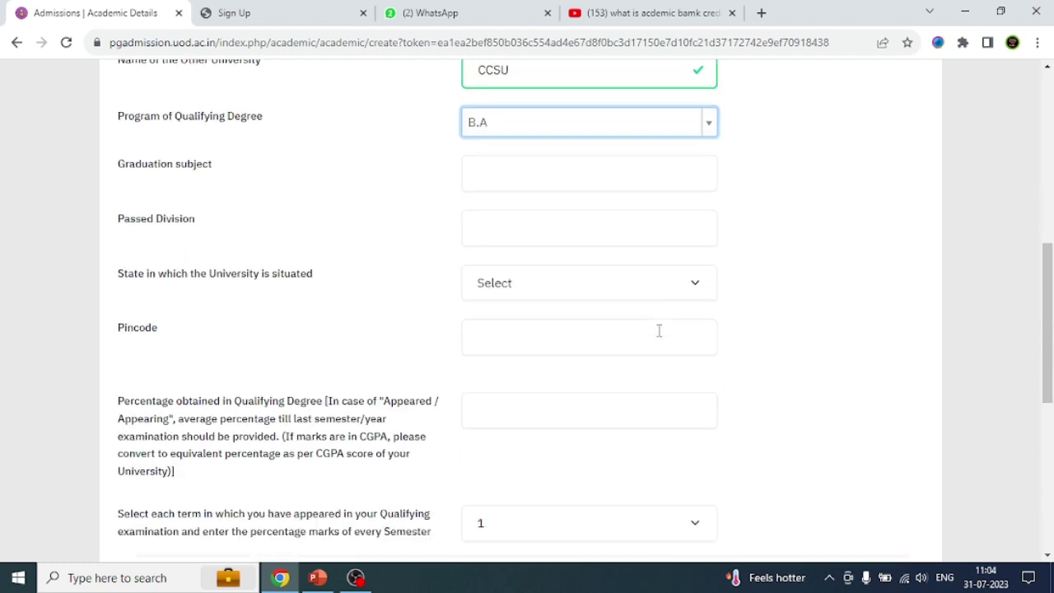
click(634, 183)
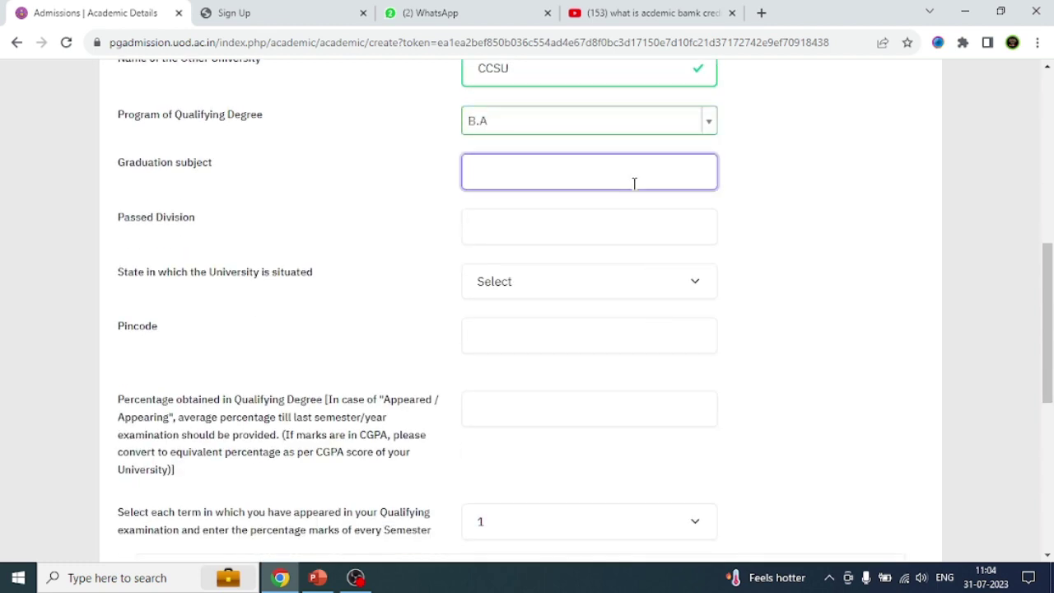
text(PE, Psychology, Economics)
click(556, 221)
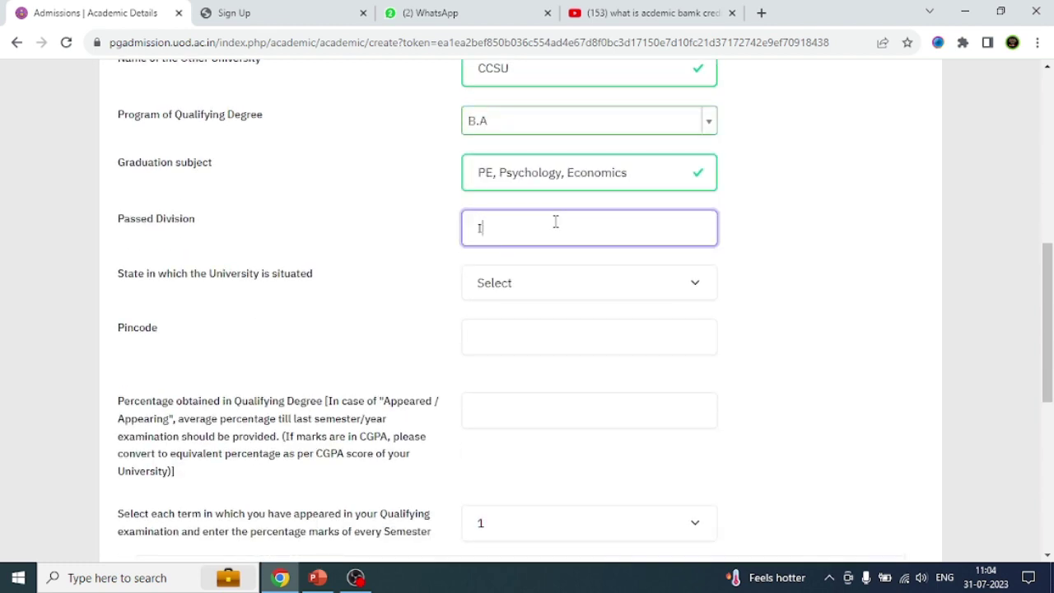
scroll(556, 227, down, 2)
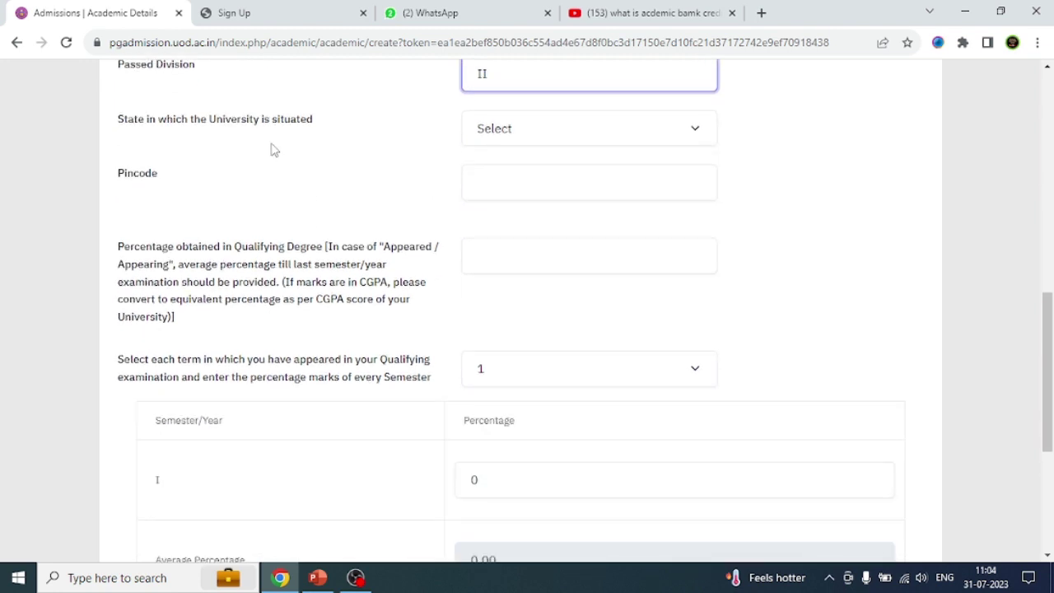
Choose the state in which the university is situated.
click(574, 129)
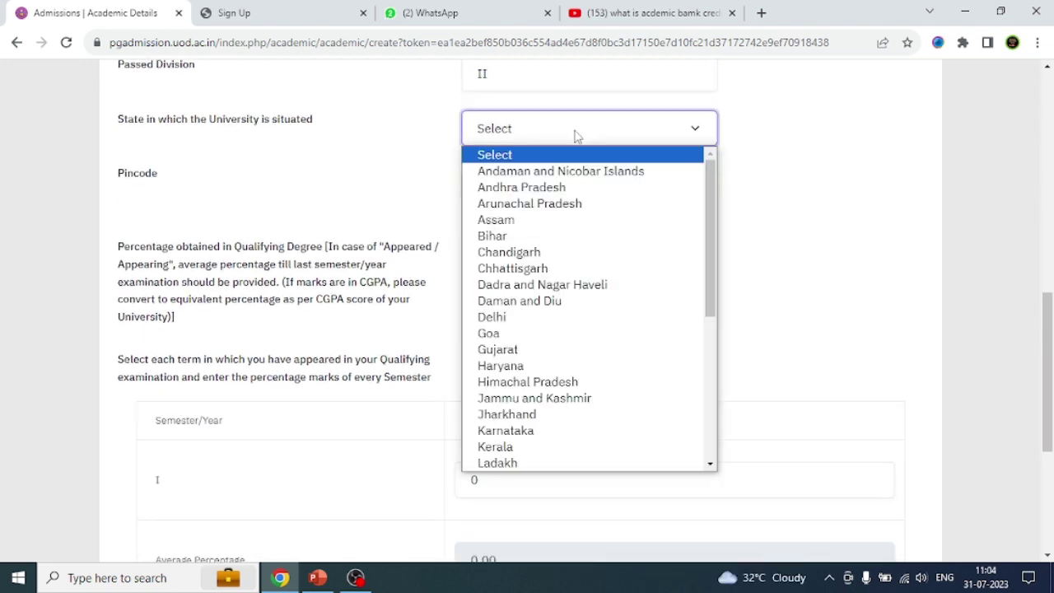
key(u)
key(Return)
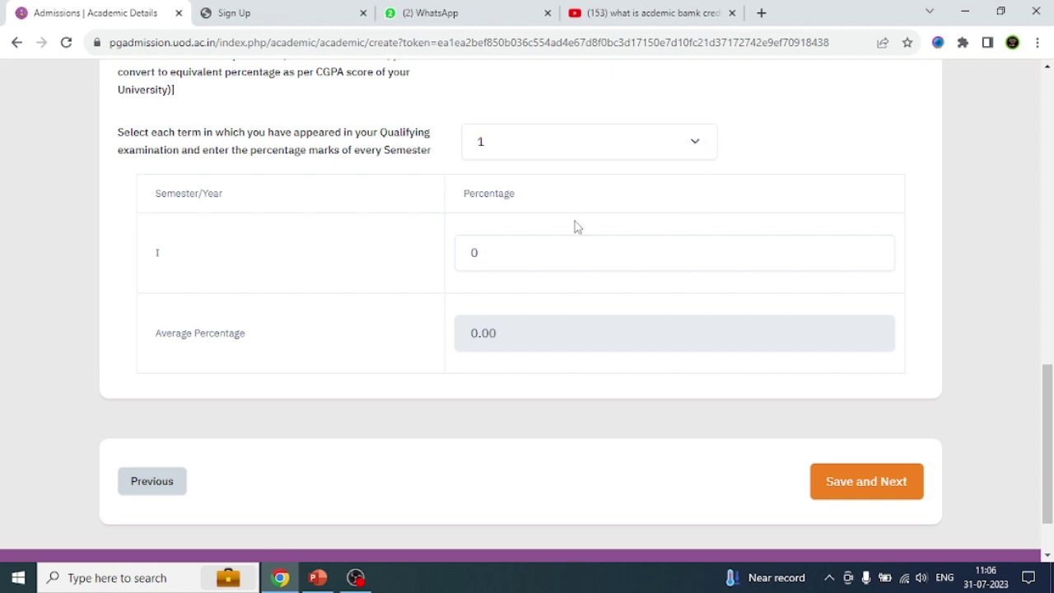
Complete the terms for the semester percentage marks, save the academic details and review the saved qualification details.
click(696, 144)
click(696, 144)
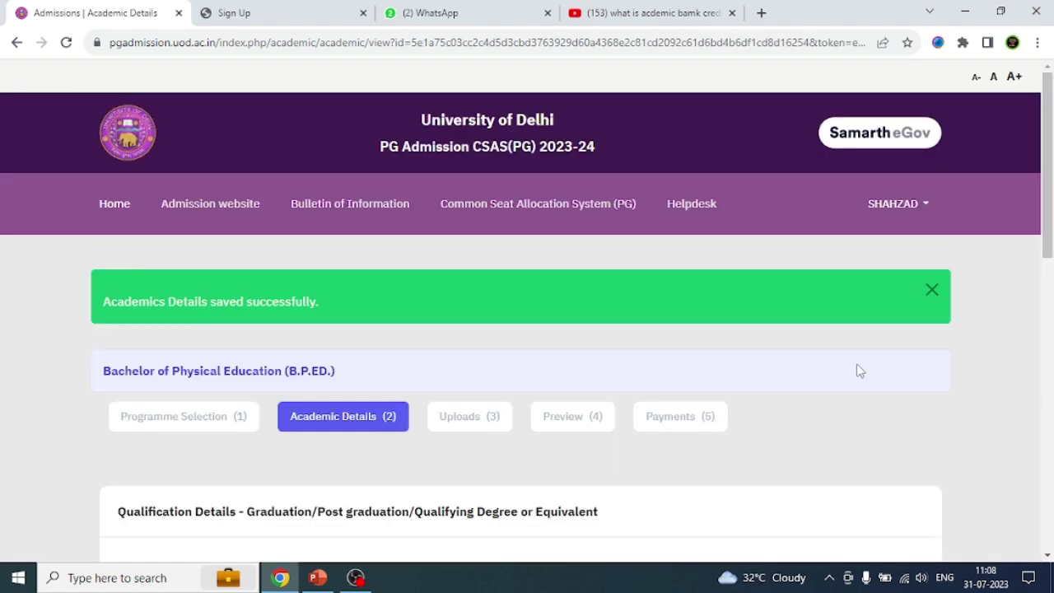
scroll(811, 336, down, 2)
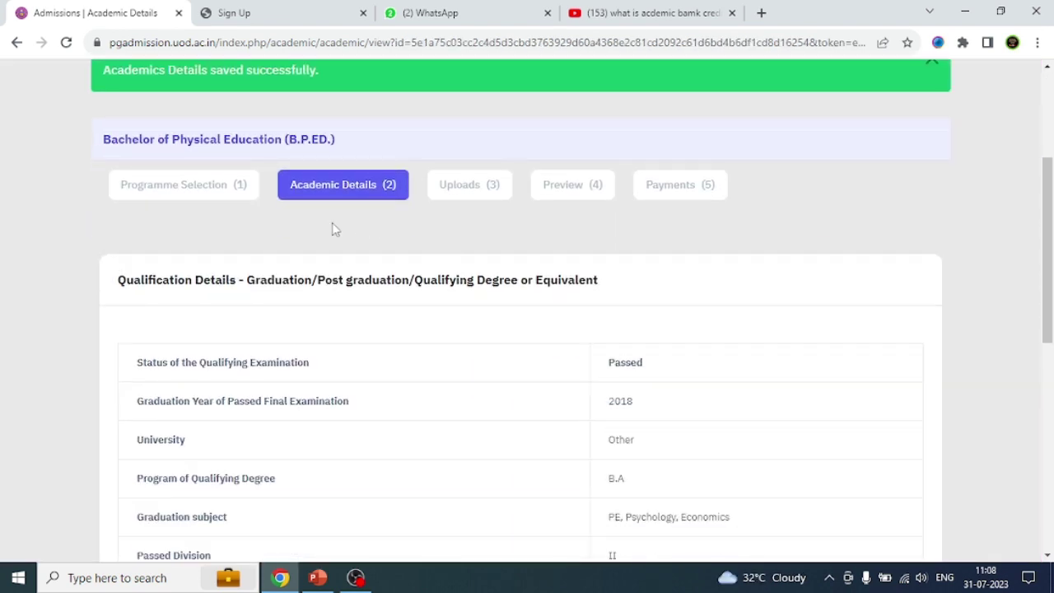
Proceed from the saved academic details to the uploads stage and review the upload instructions and required documents.
scroll(654, 228, down, 6)
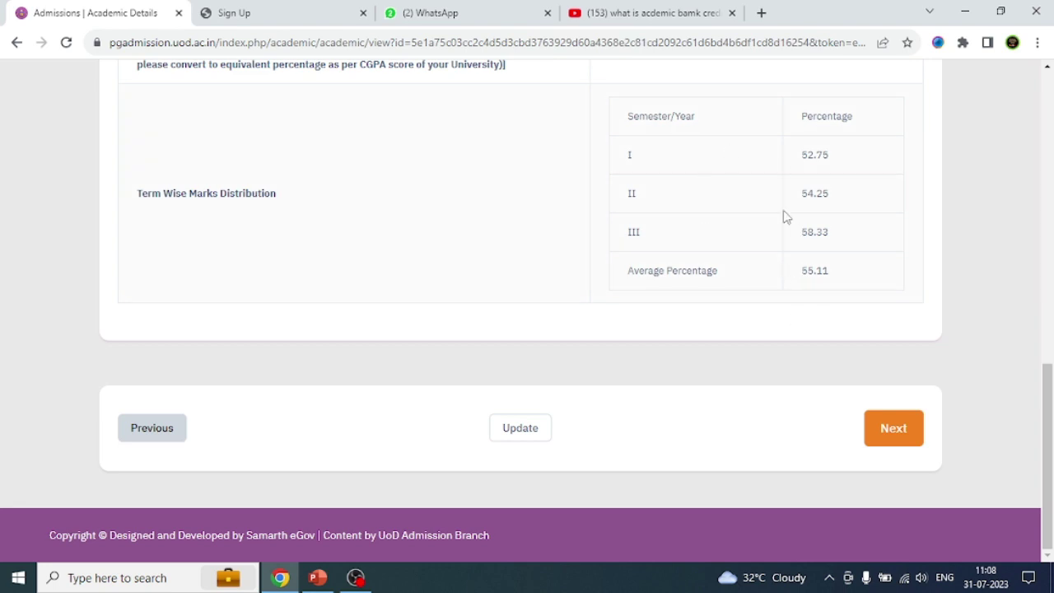
click(893, 430)
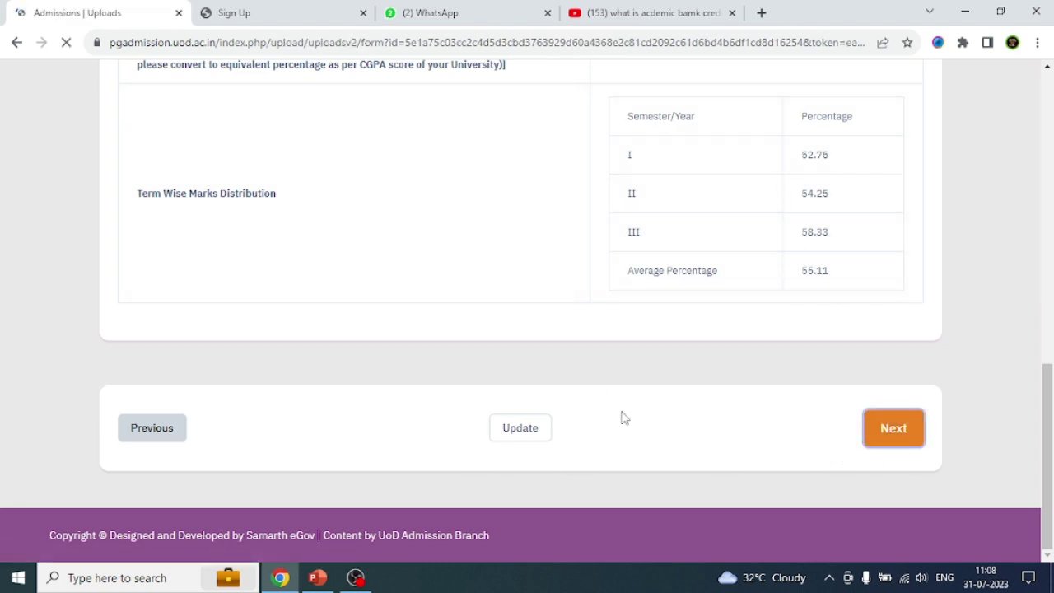
scroll(884, 343, down, 3)
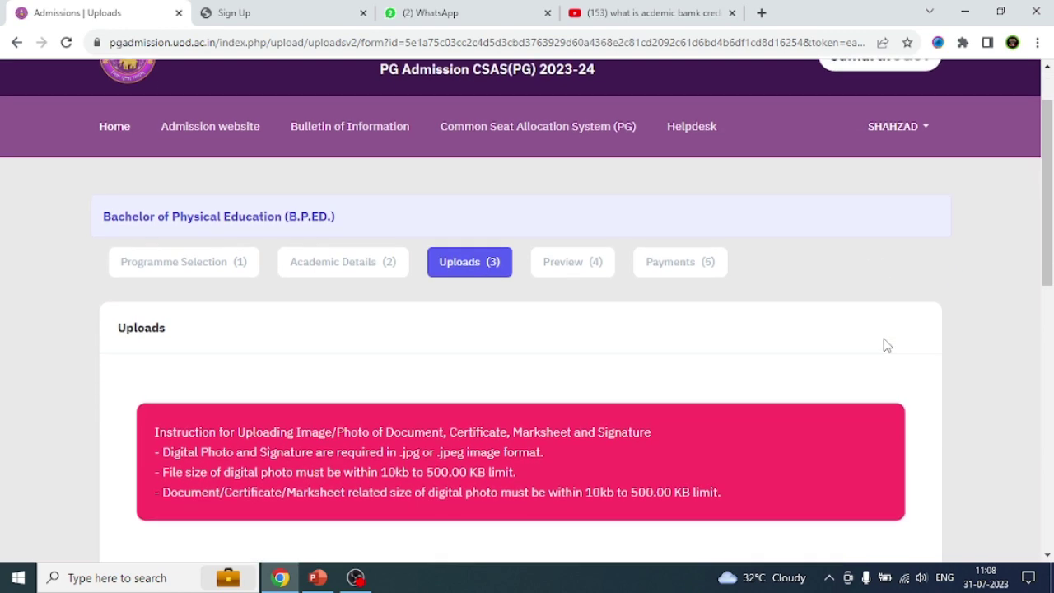
scroll(885, 345, down, 4)
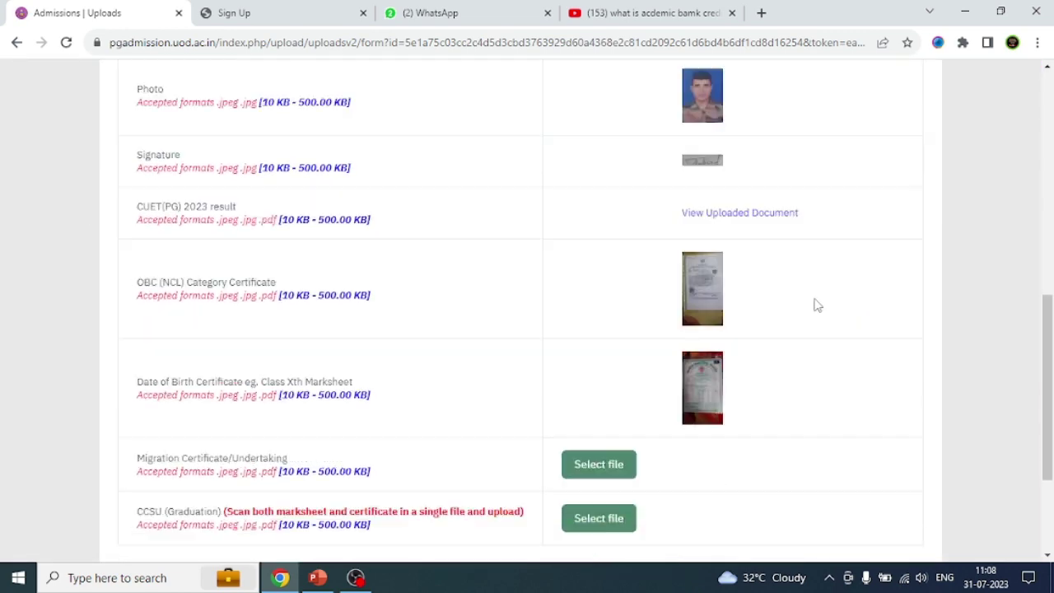
scroll(785, 231, down, 2)
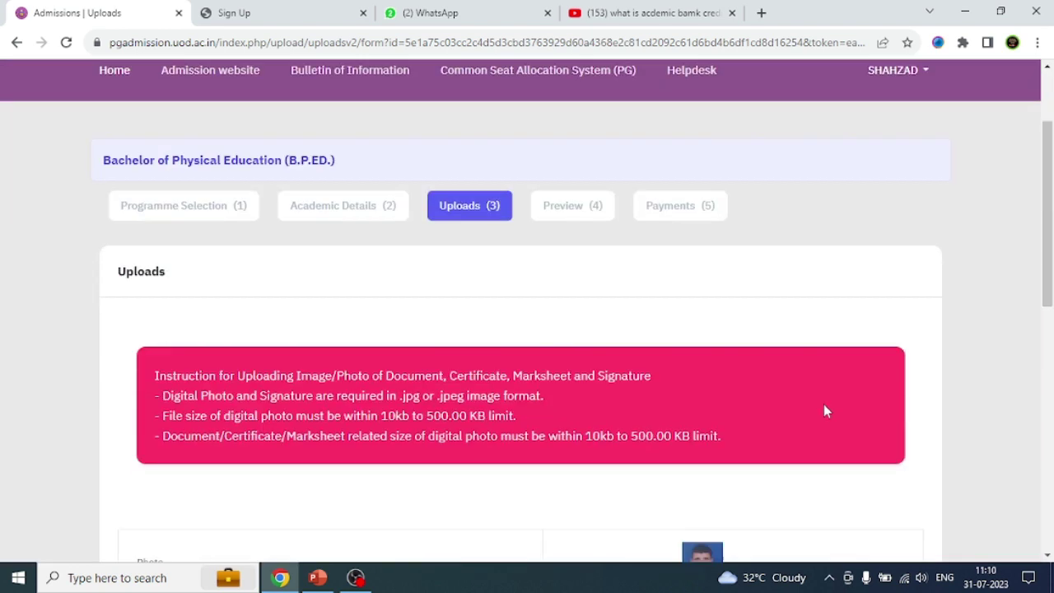
scroll(824, 403, down, 5)
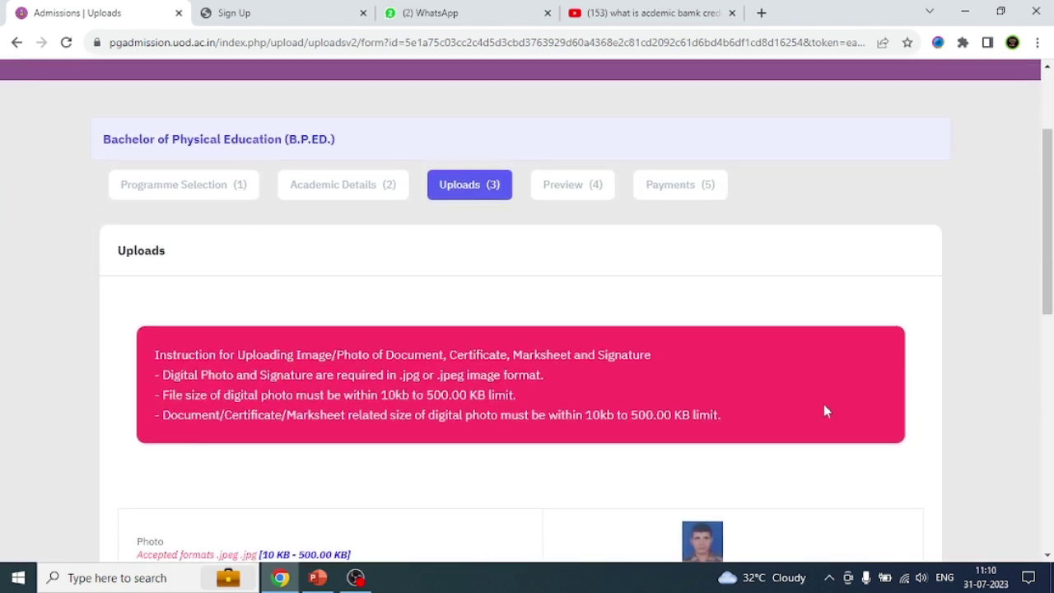
scroll(830, 393, down, 2)
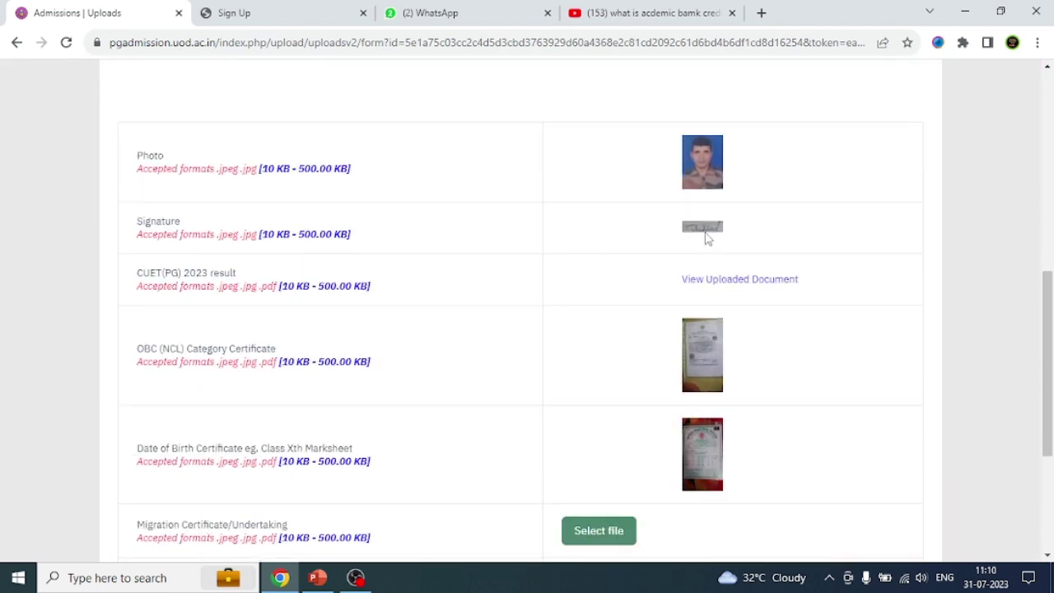
scroll(760, 284, down, 3)
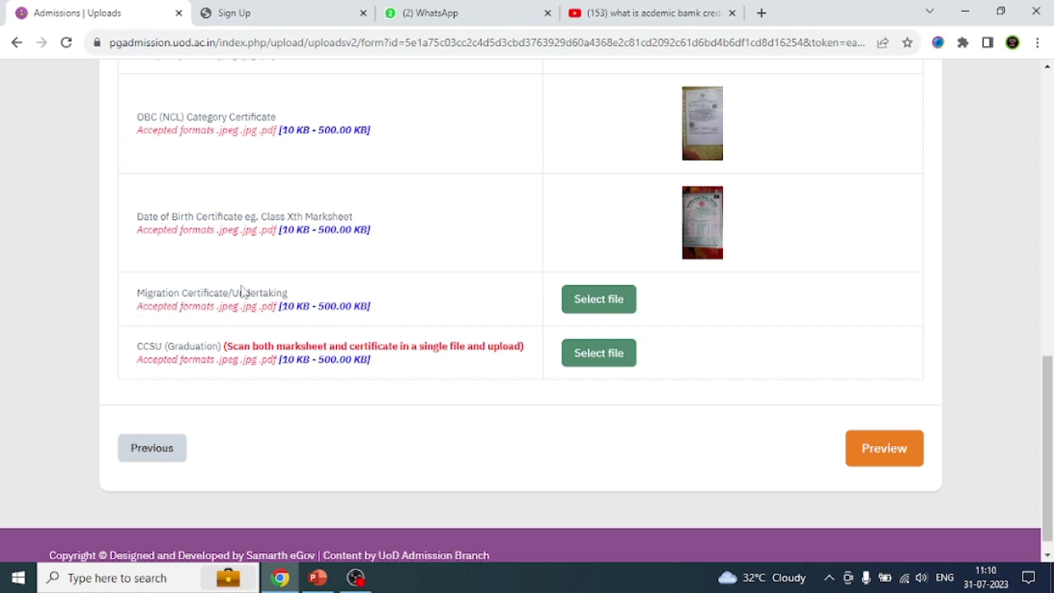
Examine the upload requirements for the Migration Certificate/Undertaking and the CCSU (Graduation) marksheet and certificate.
drag(235, 294, 295, 297)
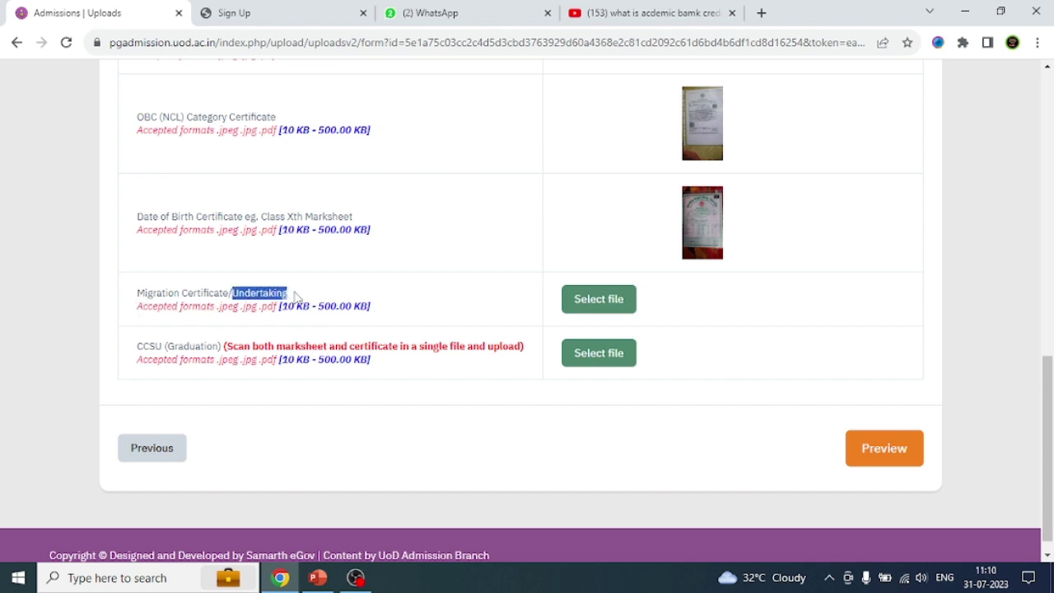
click(295, 297)
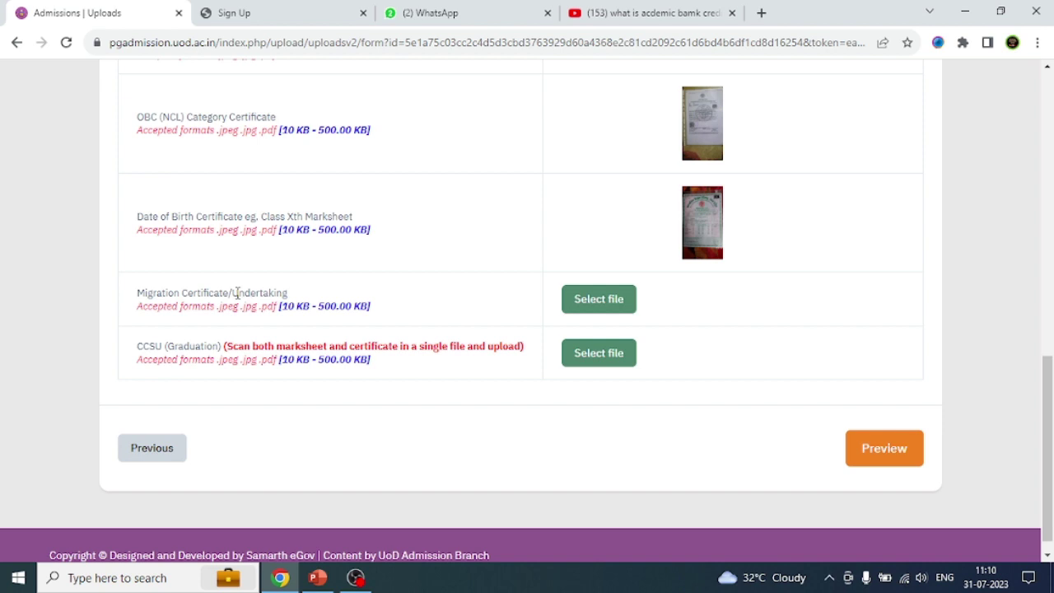
drag(144, 346, 227, 346)
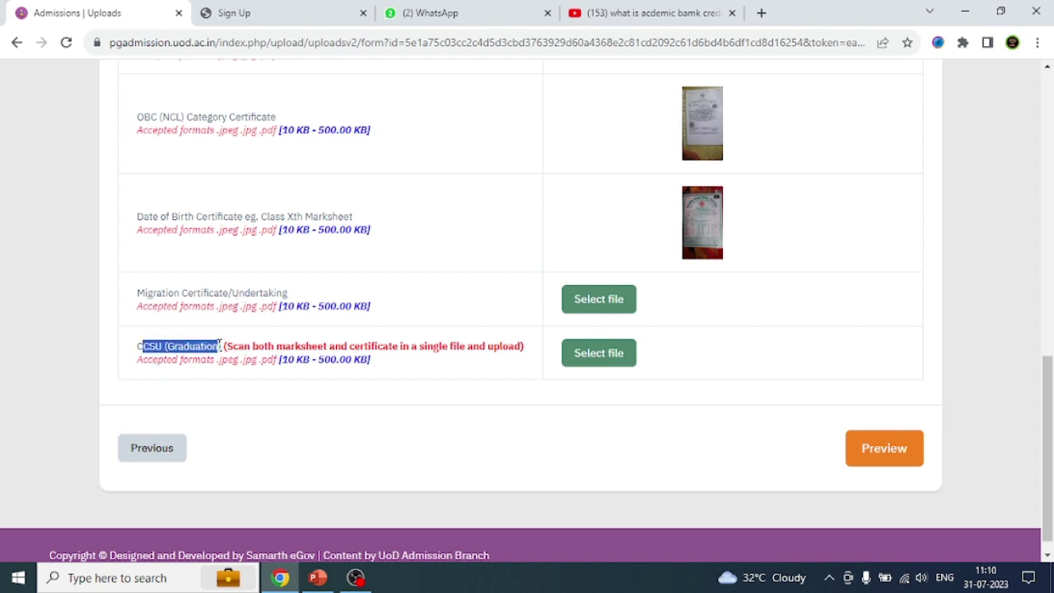
click(171, 346)
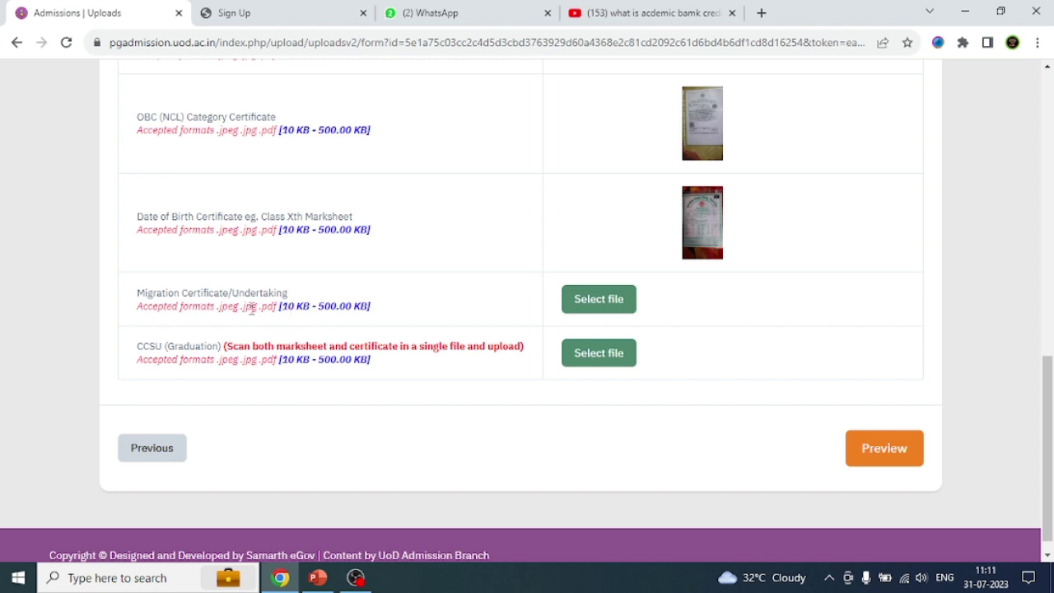
drag(244, 295, 301, 305)
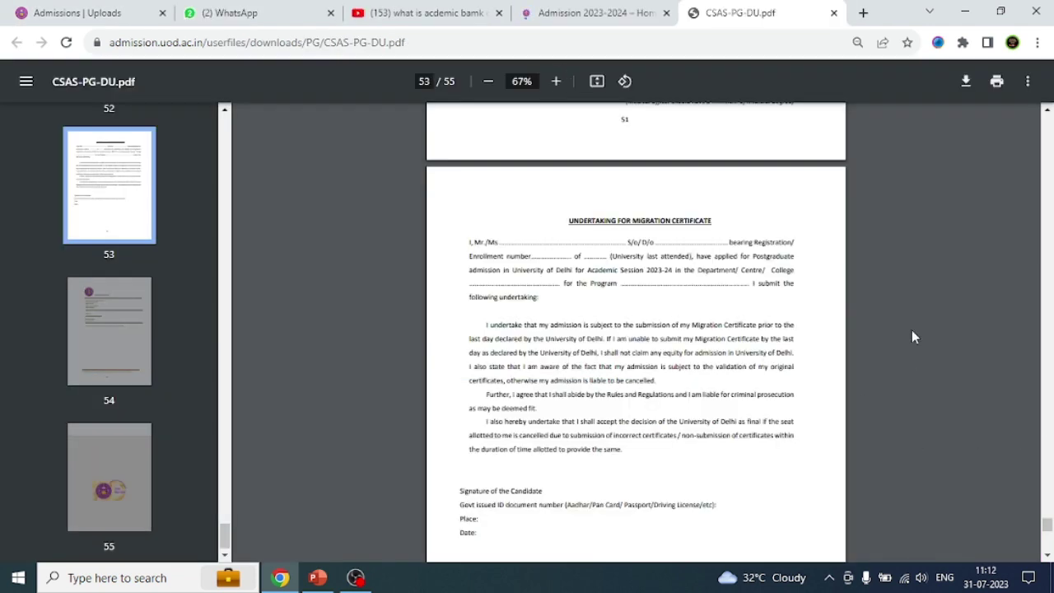
Read the Undertaking for Migration Certificate form on page 53 of CSAS-PG-DU.pdf.
scroll(912, 329, down, 1)
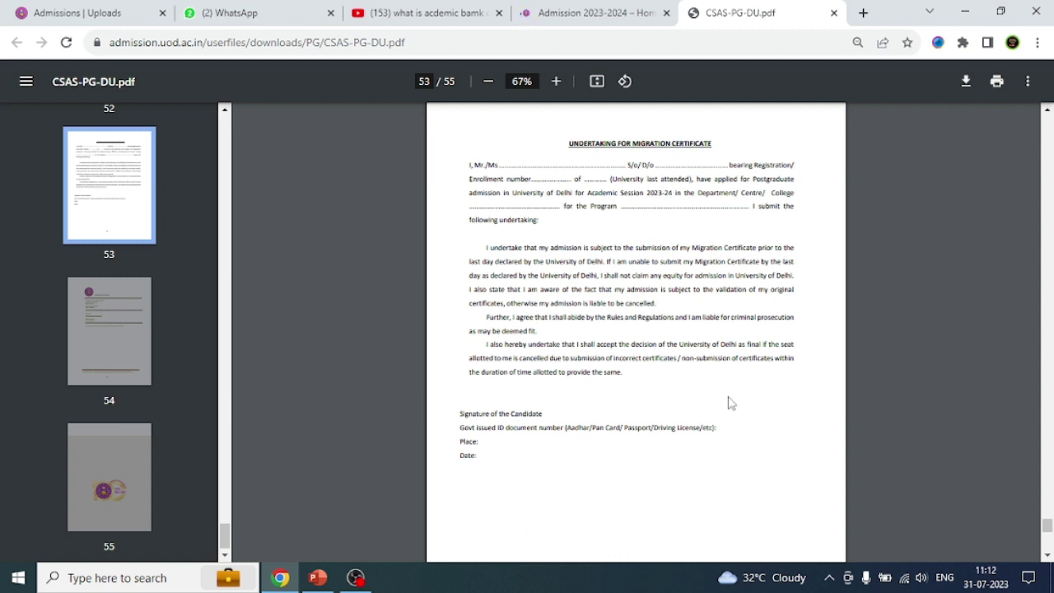
scroll(887, 361, up, 2)
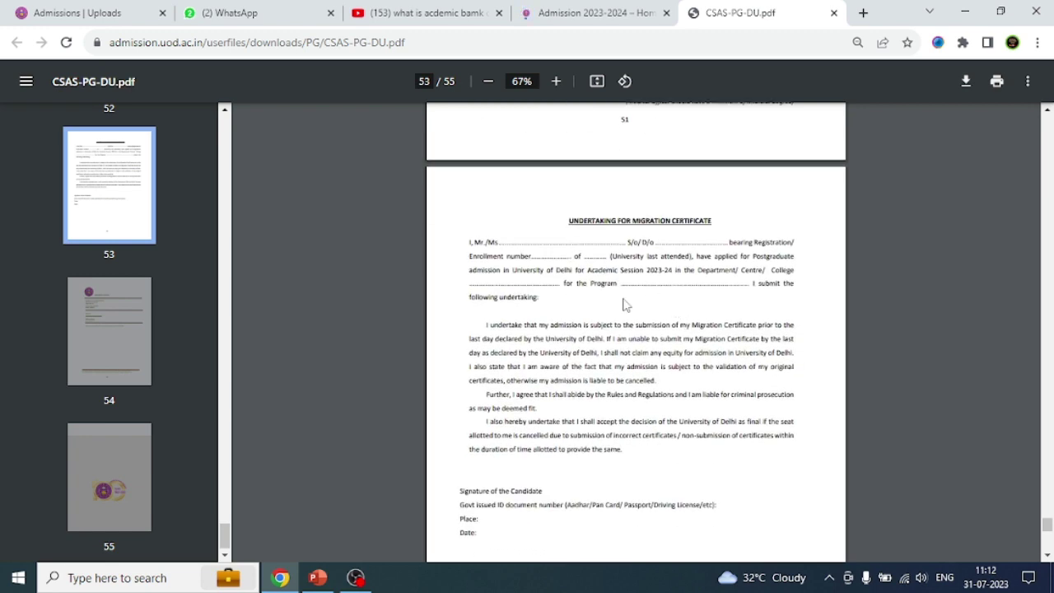
scroll(622, 309, down, 2)
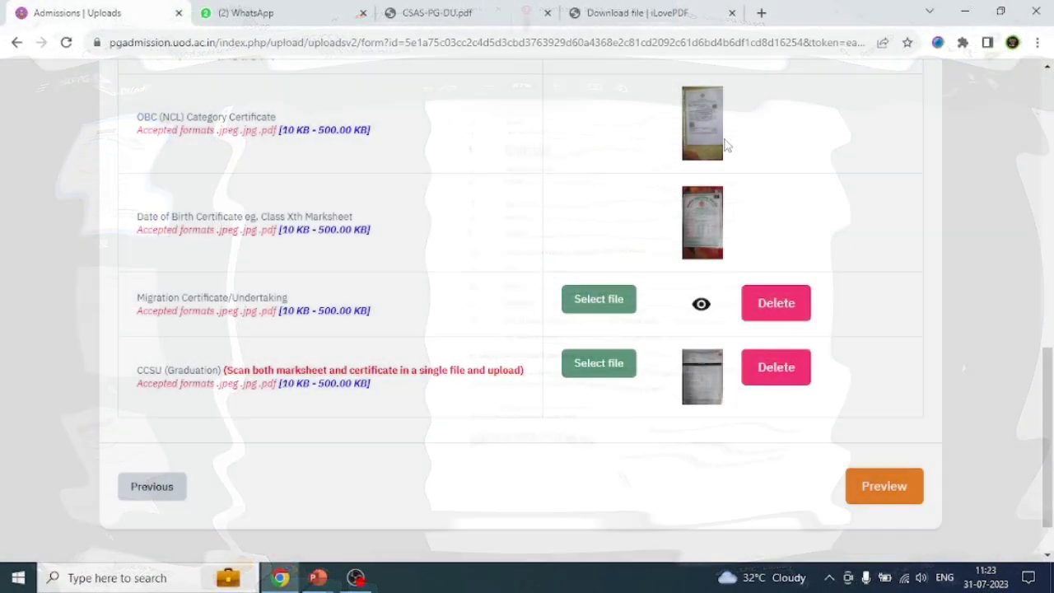
Open the application preview and review all sections from programme preference and personal details through the uploads to the form declaration.
click(885, 491)
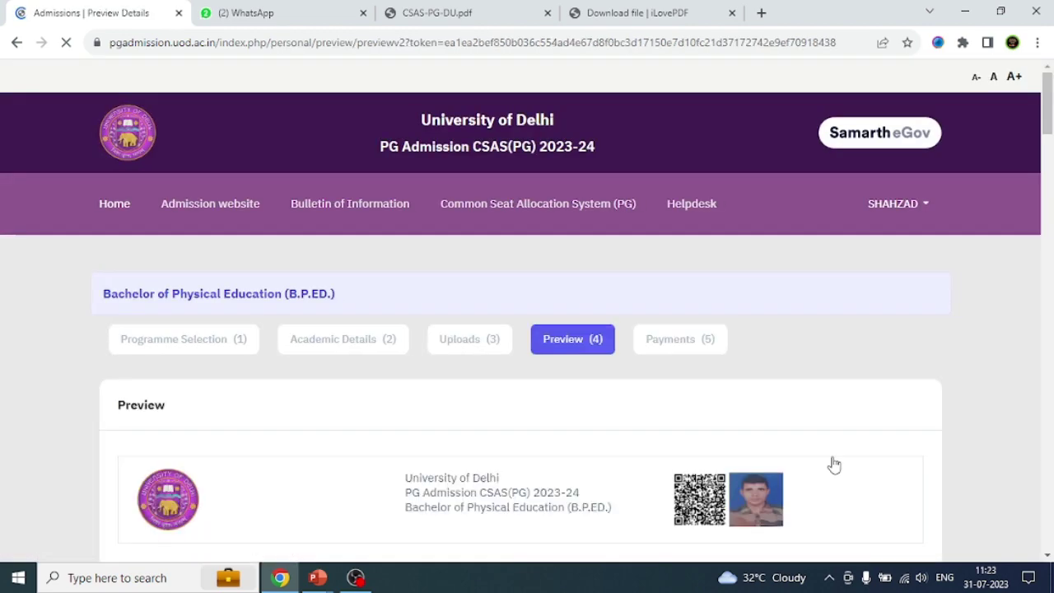
scroll(857, 360, down, 5)
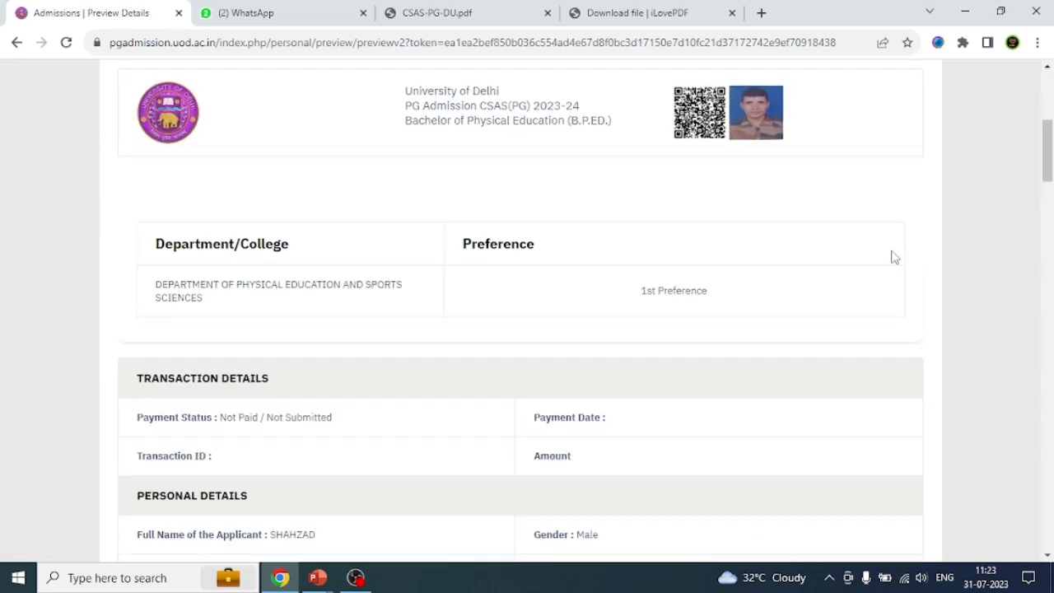
scroll(892, 254, down, 6)
scroll(895, 257, down, 9)
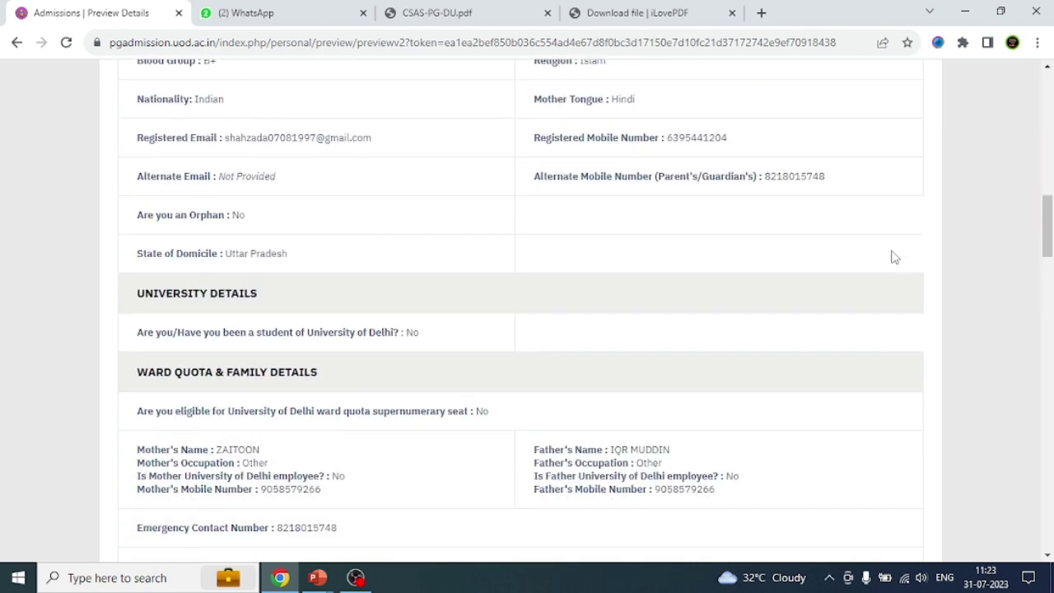
scroll(895, 257, down, 8)
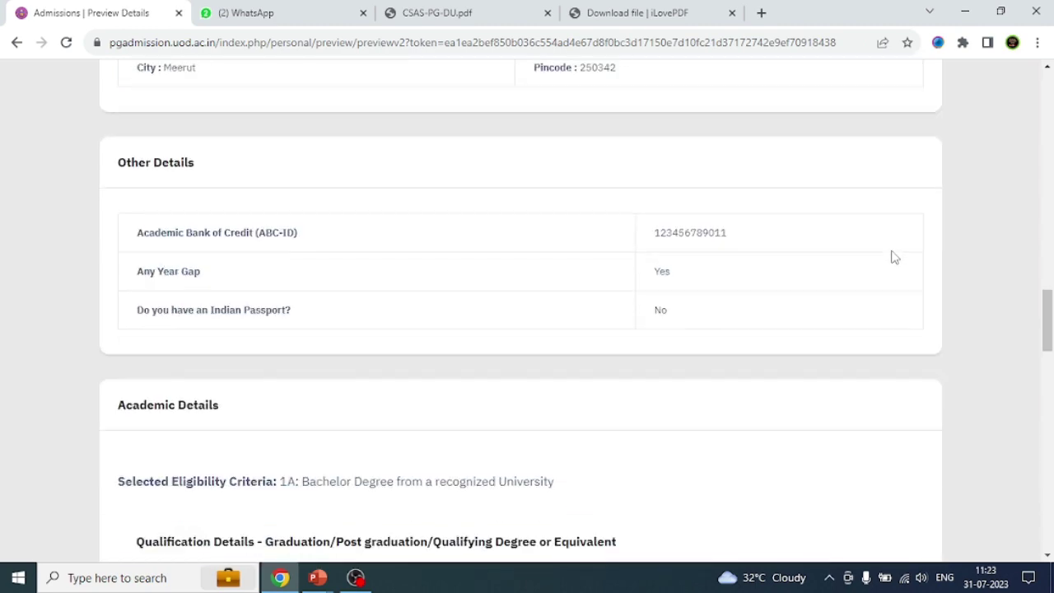
scroll(895, 257, down, 7)
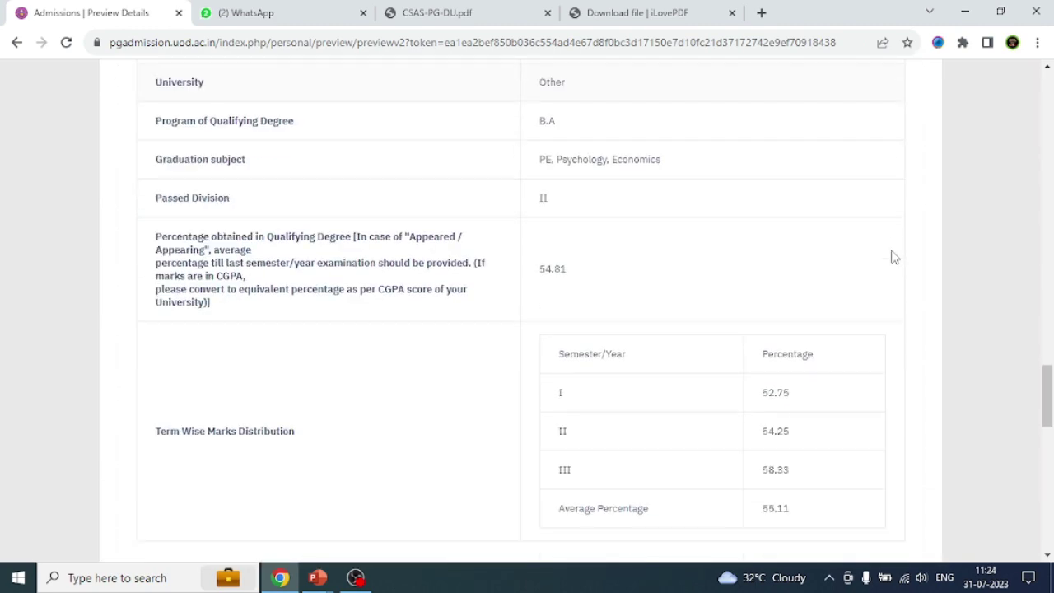
scroll(895, 257, down, 5)
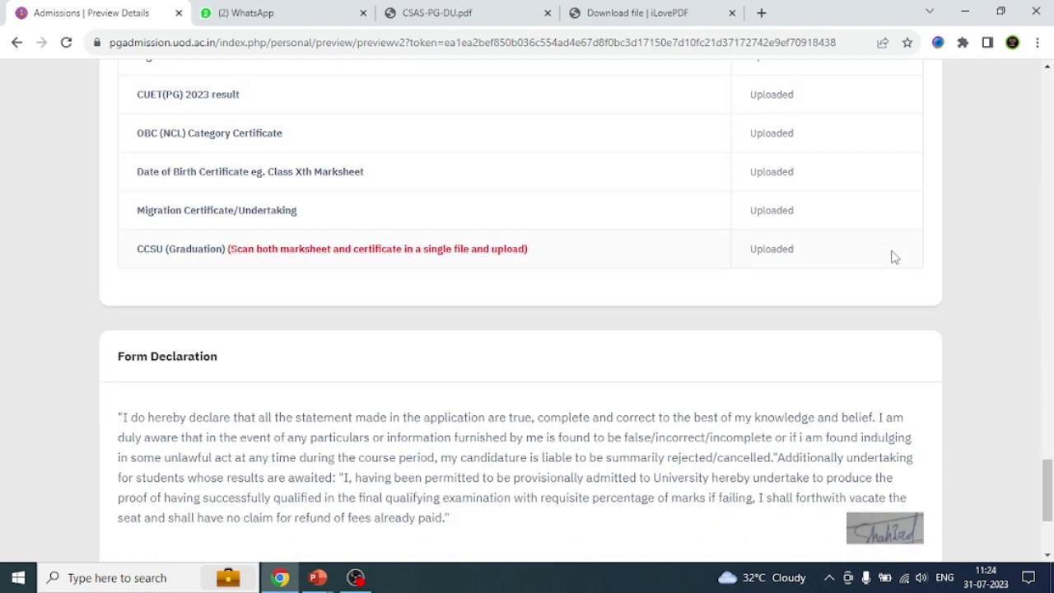
scroll(895, 258, down, 3)
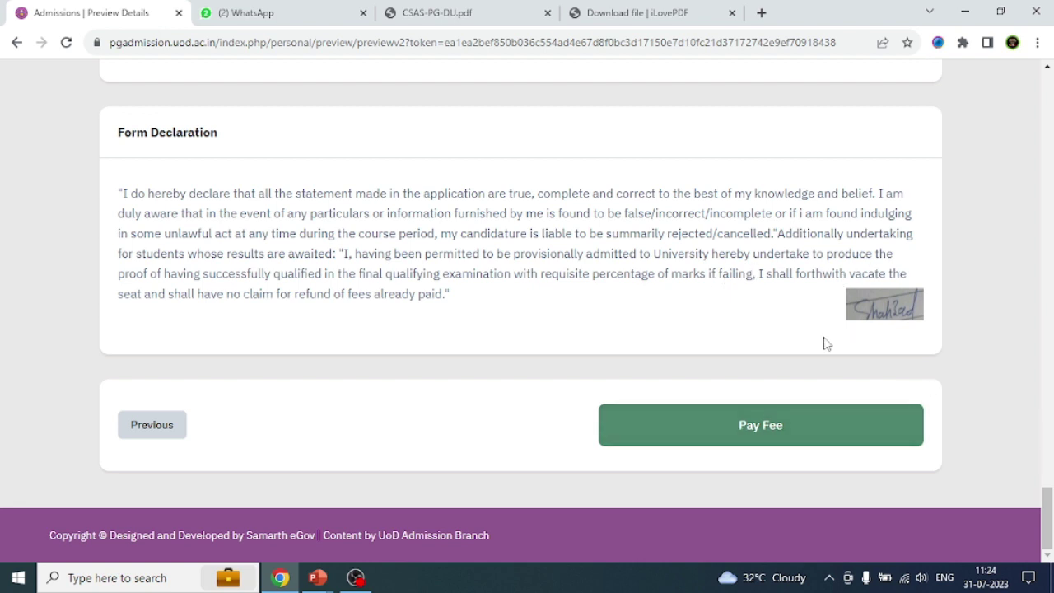
scroll(727, 287, up, 1)
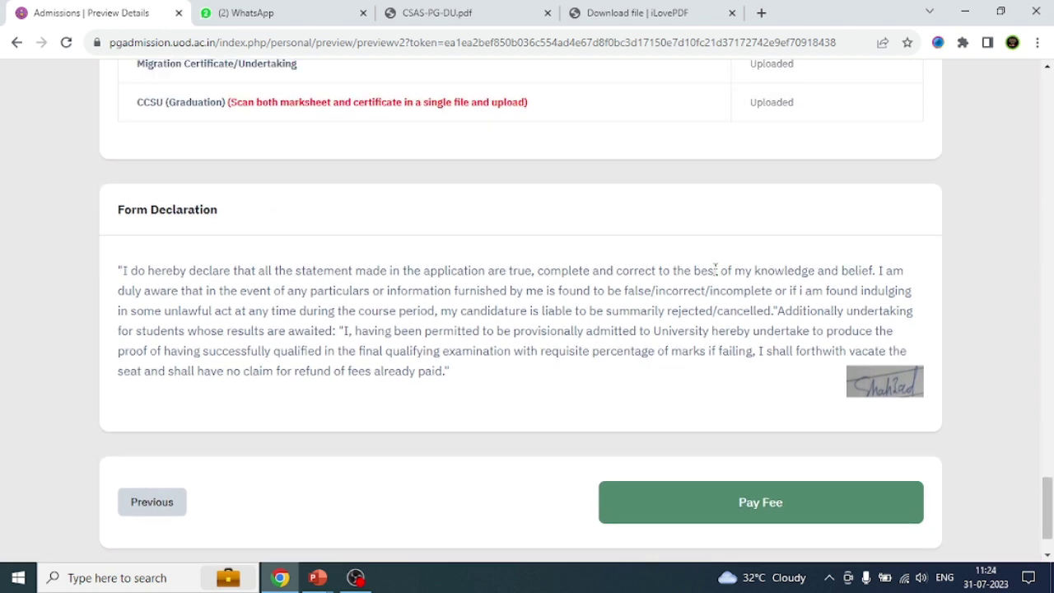
Proceed to fee payment and confirm all verification statements, covering personal details, parents' names, address, rechecked information, guidelines and the final declaration.
click(777, 514)
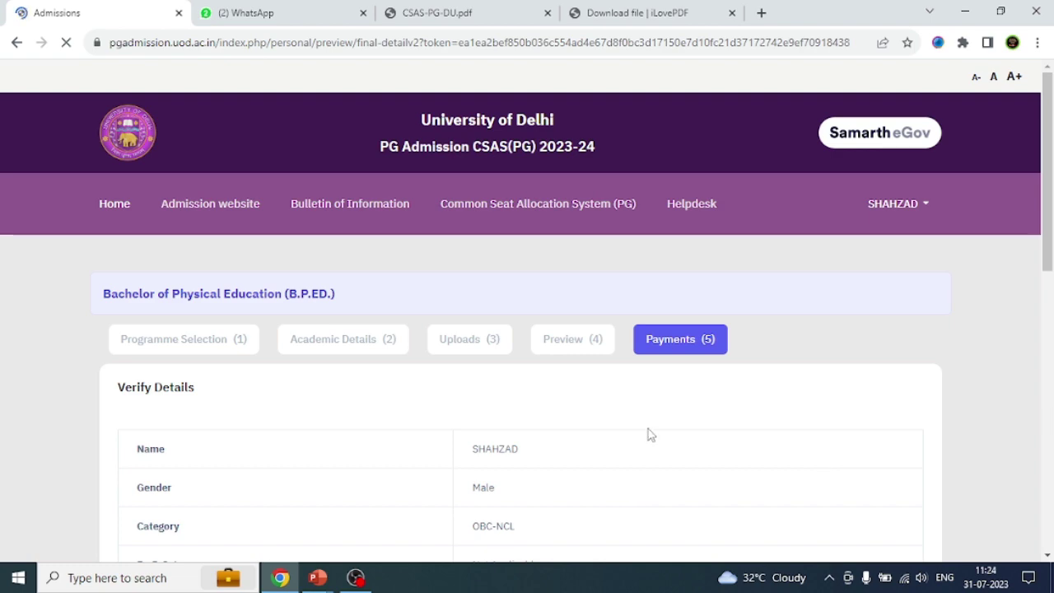
scroll(648, 435, down, 7)
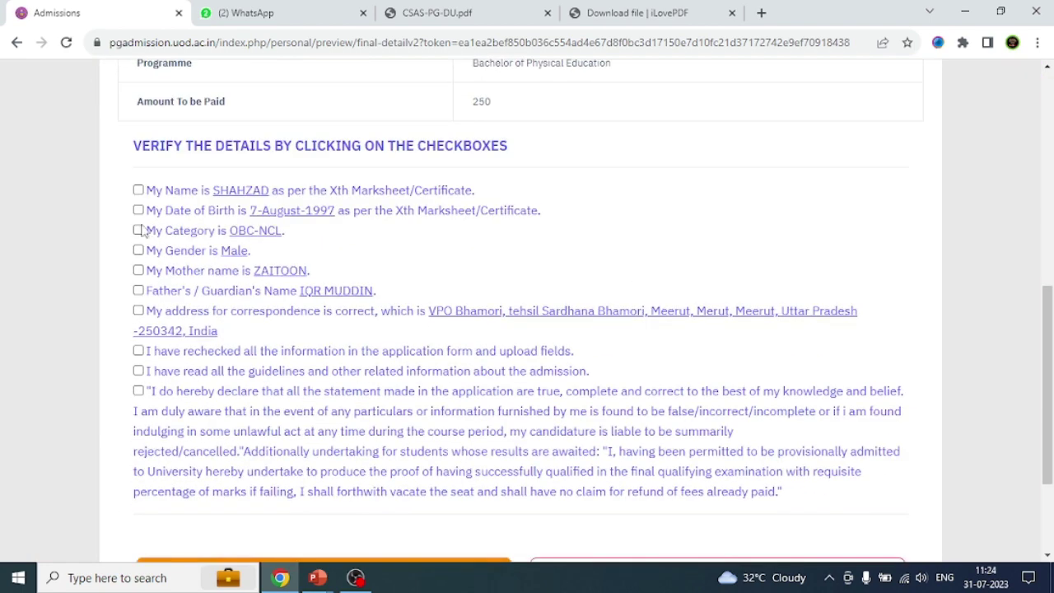
click(139, 191)
click(139, 210)
click(139, 231)
click(139, 250)
click(138, 270)
click(139, 290)
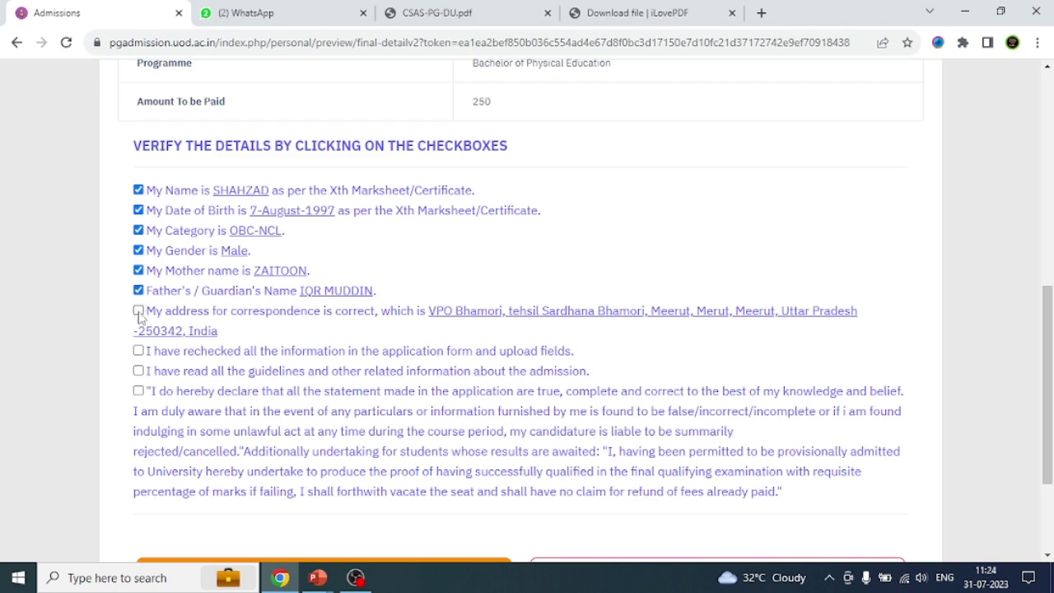
click(139, 310)
click(139, 351)
click(140, 372)
scroll(656, 393, down, 2)
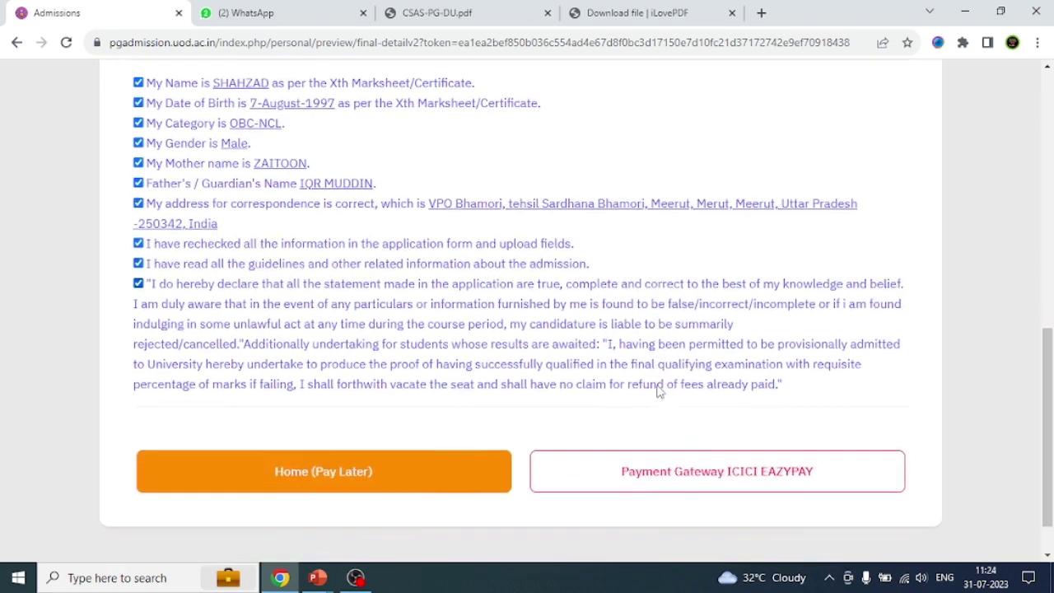
Open the ICICI EAZYPAY payment gateway and proceed with the Rs. 250 UPI payment using the QR Code option.
click(753, 440)
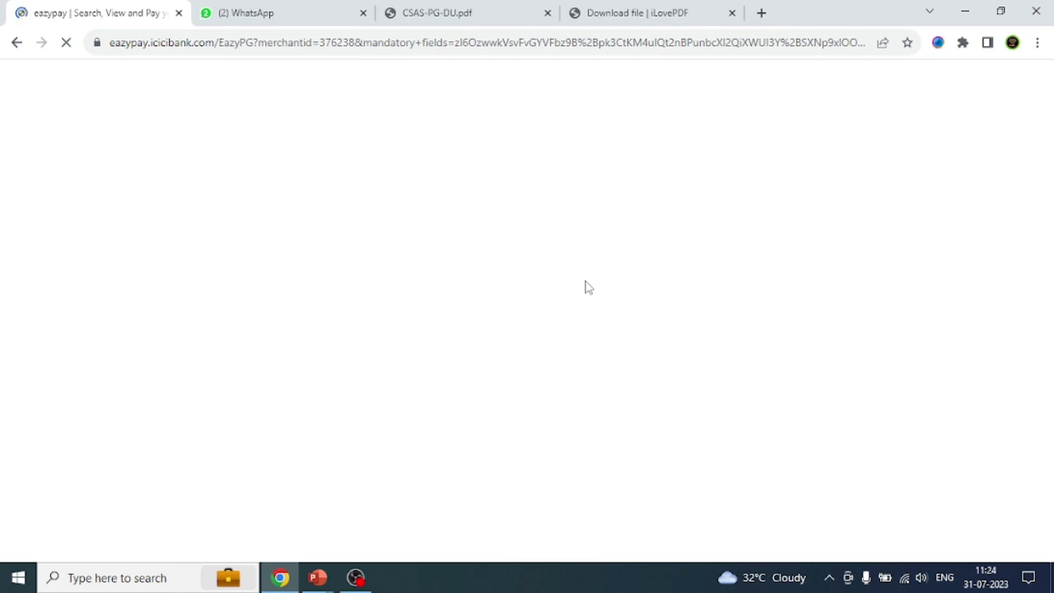
scroll(568, 288, down, 2)
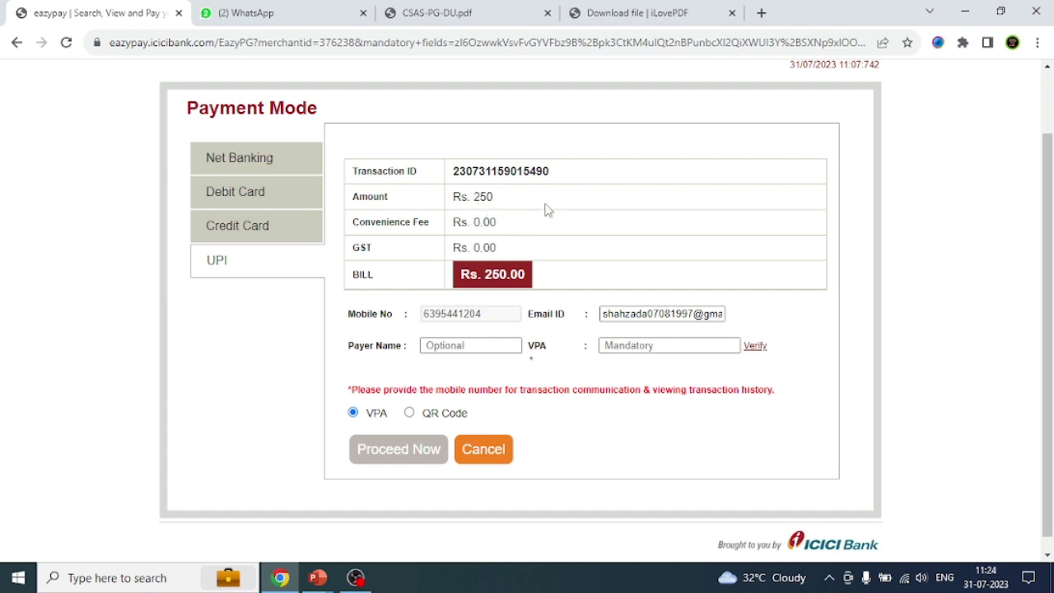
scroll(541, 290, down, 1)
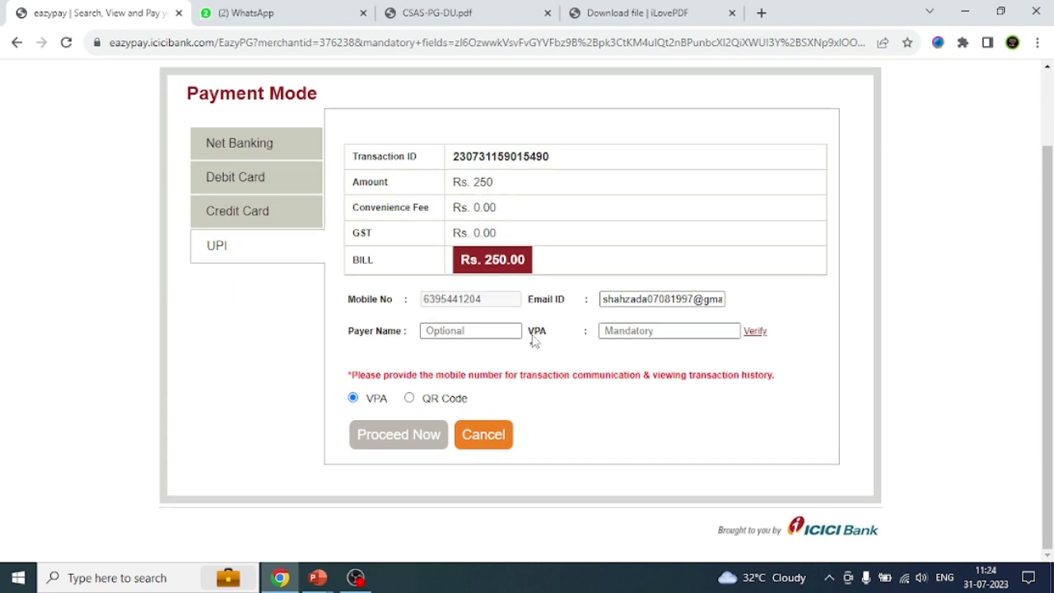
click(411, 398)
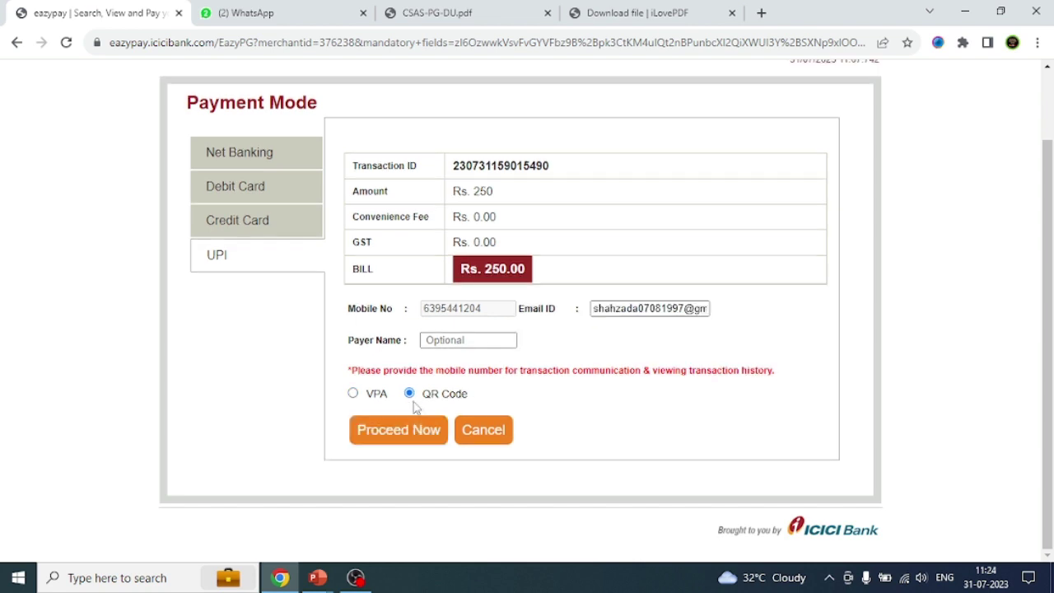
click(403, 437)
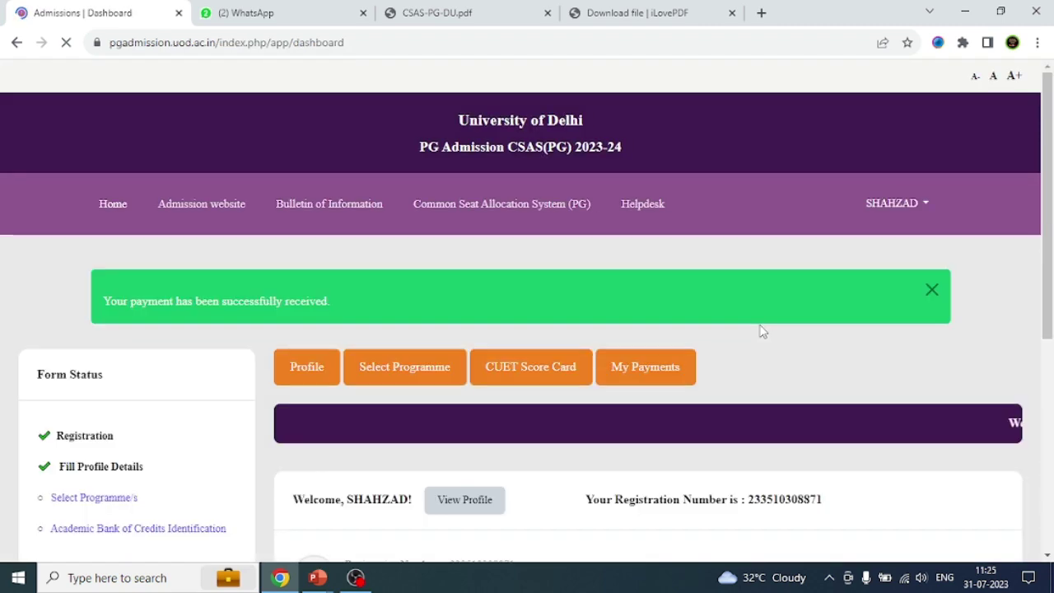
Open the printable form of the submitted Bachelor of Physical Education (B.P.ED.) application from the dashboard's programme applications.
scroll(904, 527, down, 3)
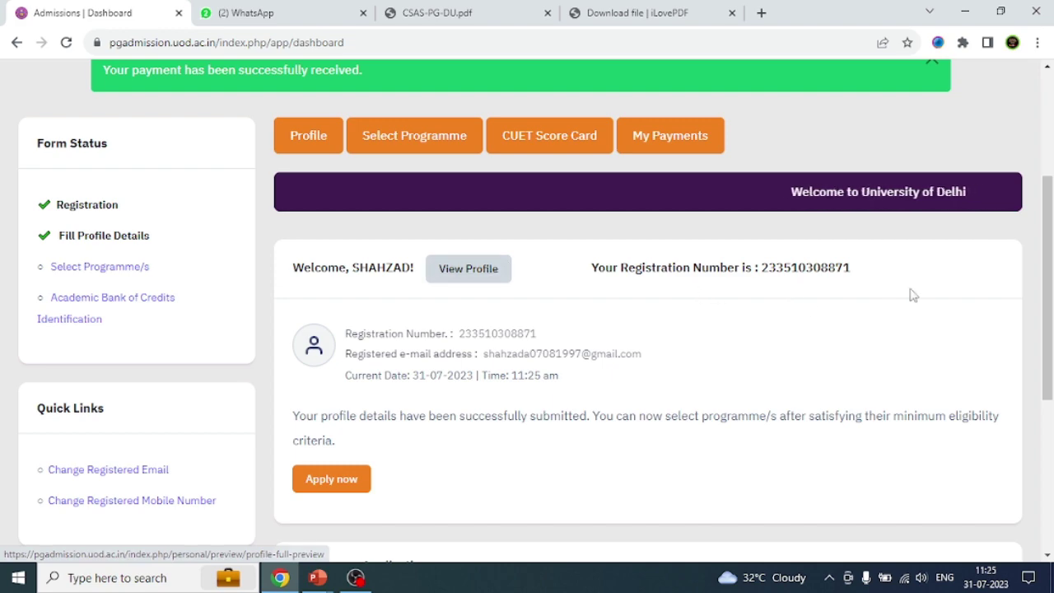
scroll(806, 307, down, 1)
scroll(807, 307, down, 3)
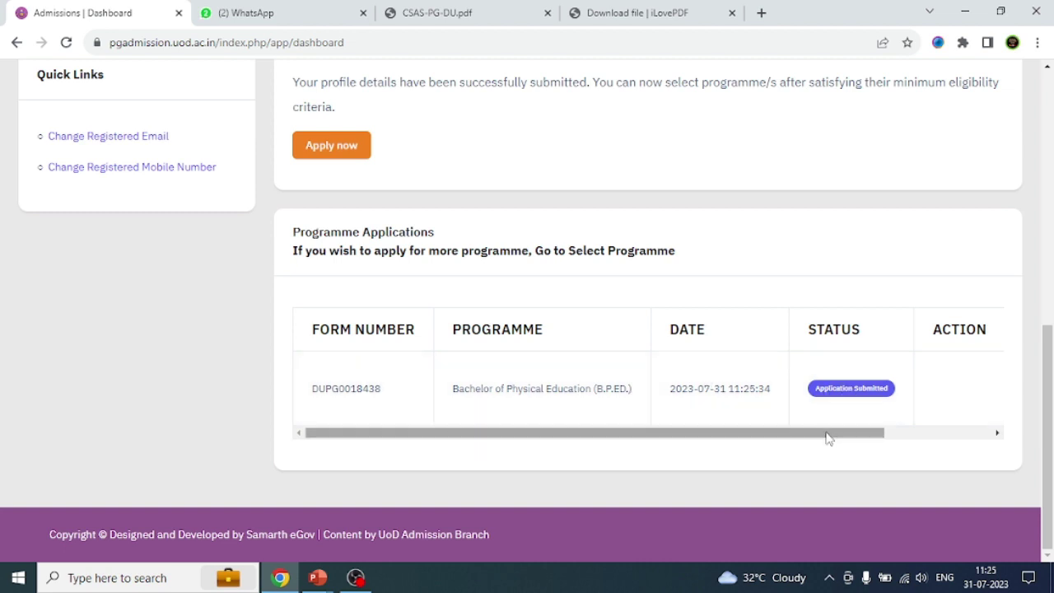
drag(828, 438, 934, 416)
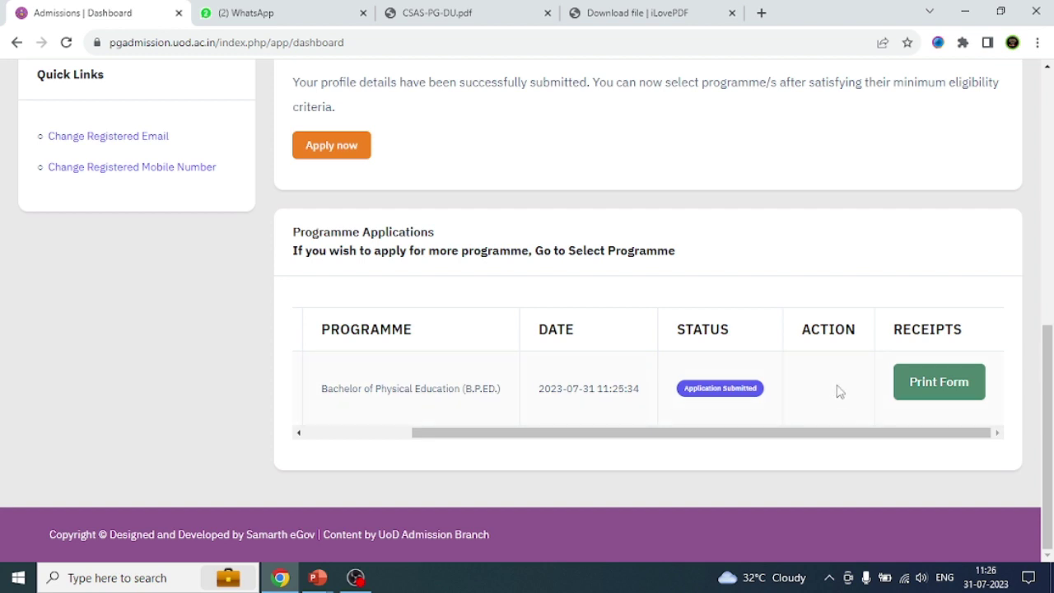
click(946, 392)
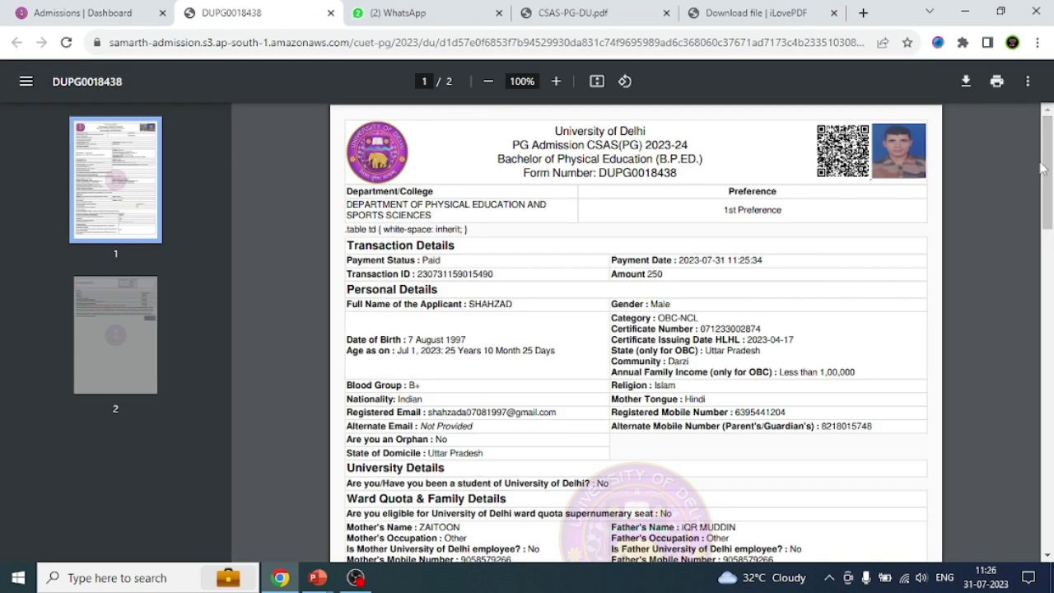
mouse_move(1045, 167)
mouse_down()
mouse_move(1050, 494)
mouse_move(1052, 150)
mouse_up()
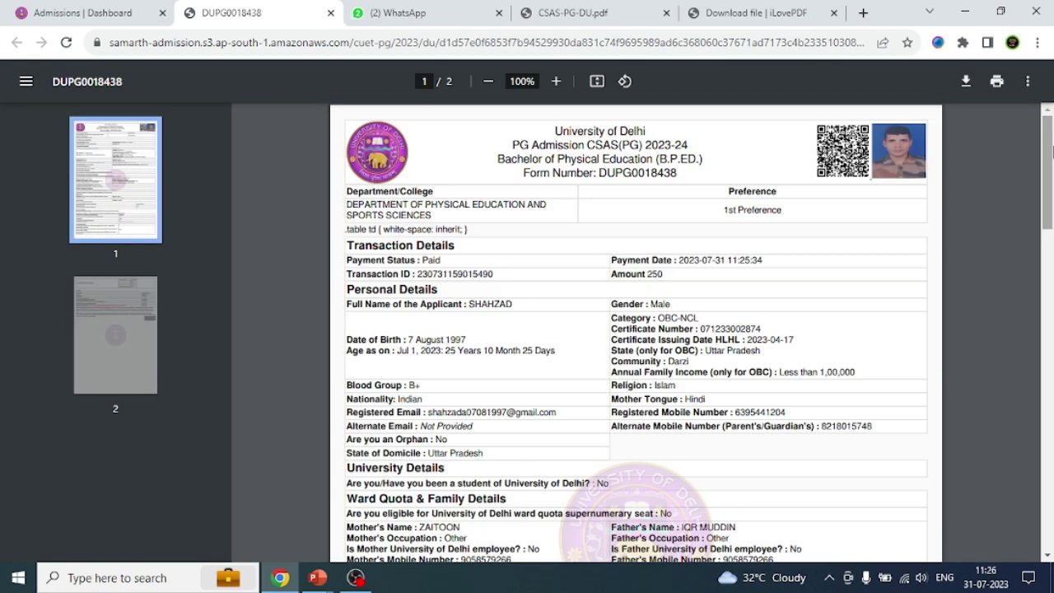